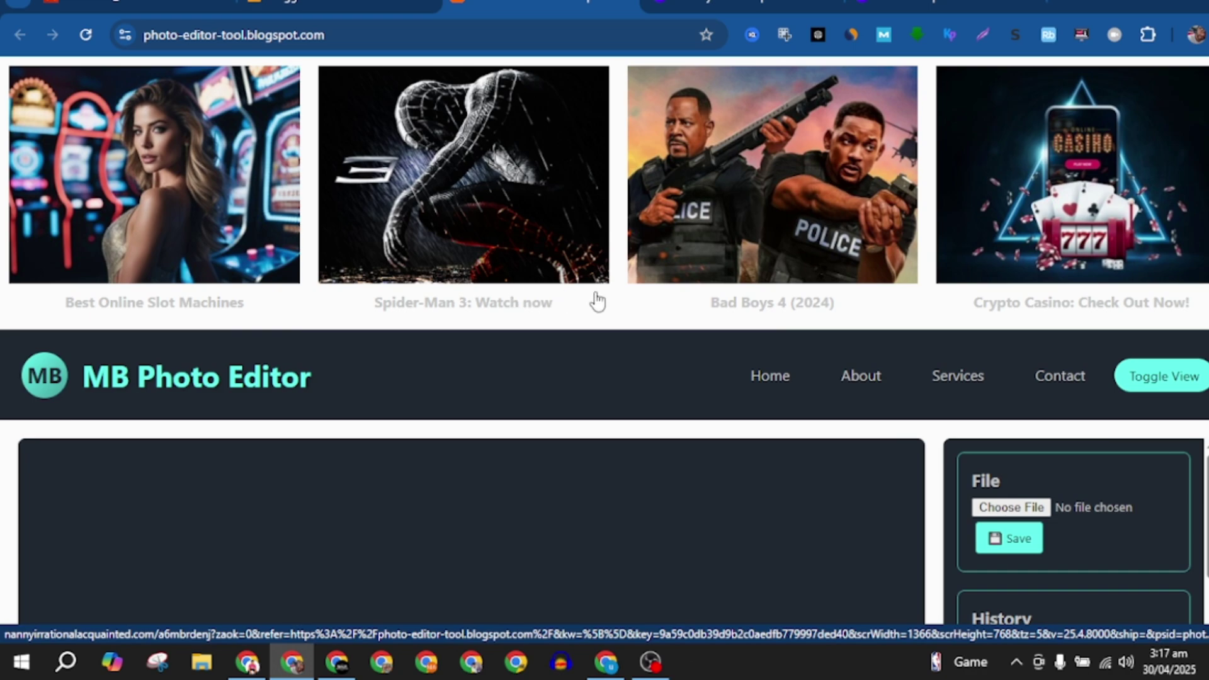
# Look over the photo editor website and TrafficPeak's email confirmation page
pyautogui.scroll(-3, 780, 269)
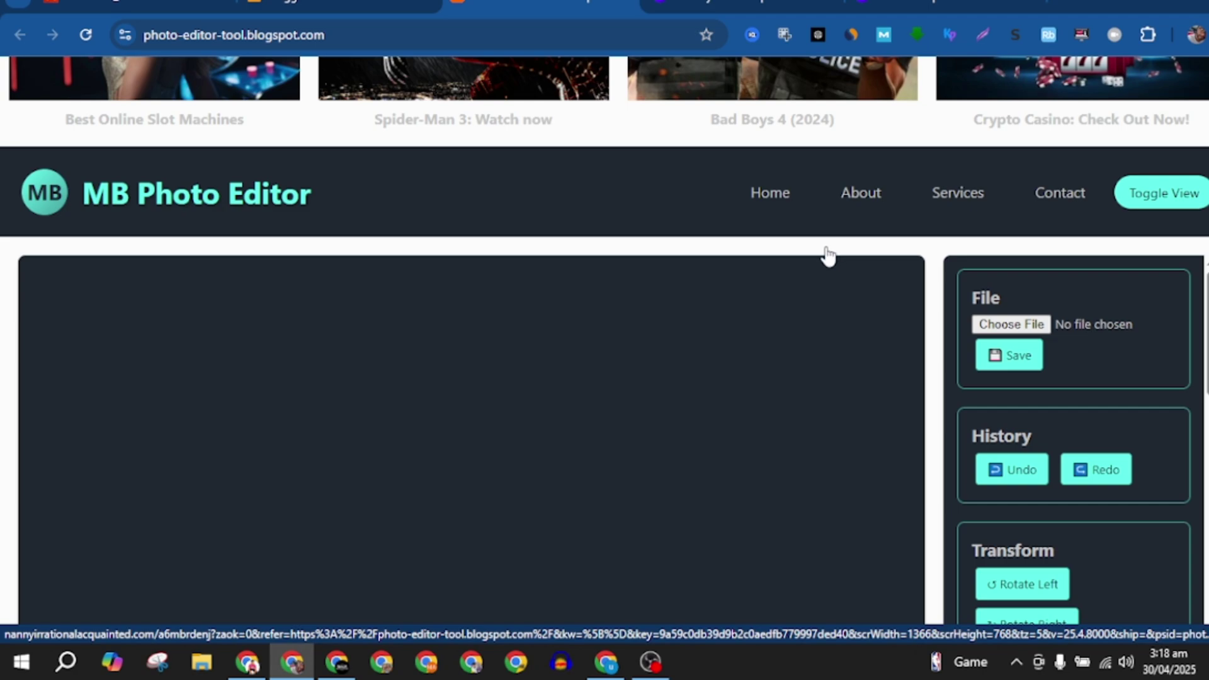
pyautogui.scroll(-1, 826, 255)
pyautogui.click(721, 3)
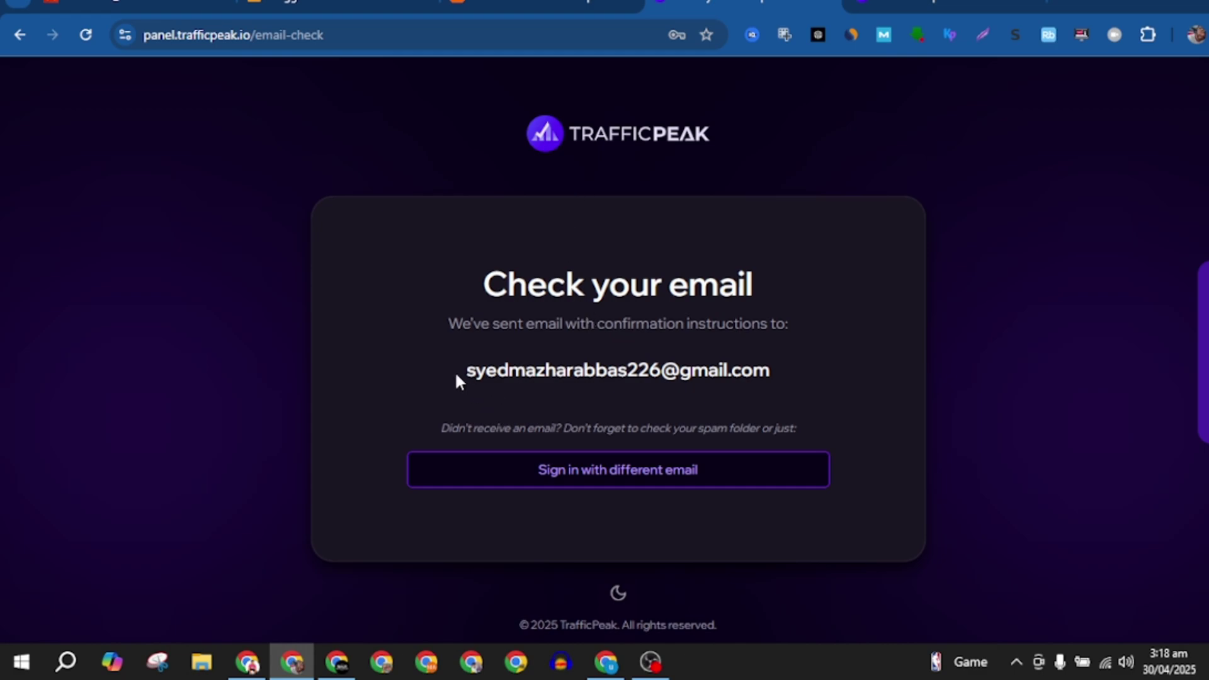
pyautogui.moveTo(456, 374); pyautogui.dragTo(777, 378)
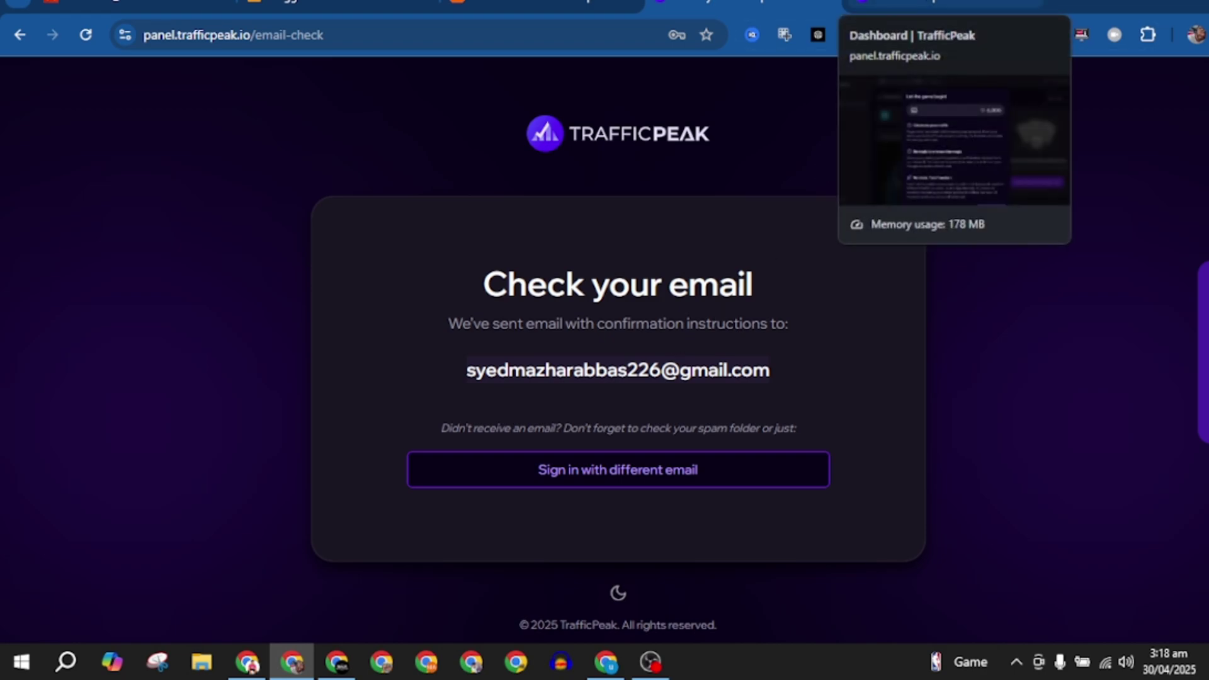
# Open the TrafficPeak dashboard, read the welcome message about the demo period and dismiss it
pyautogui.click(879, 7)
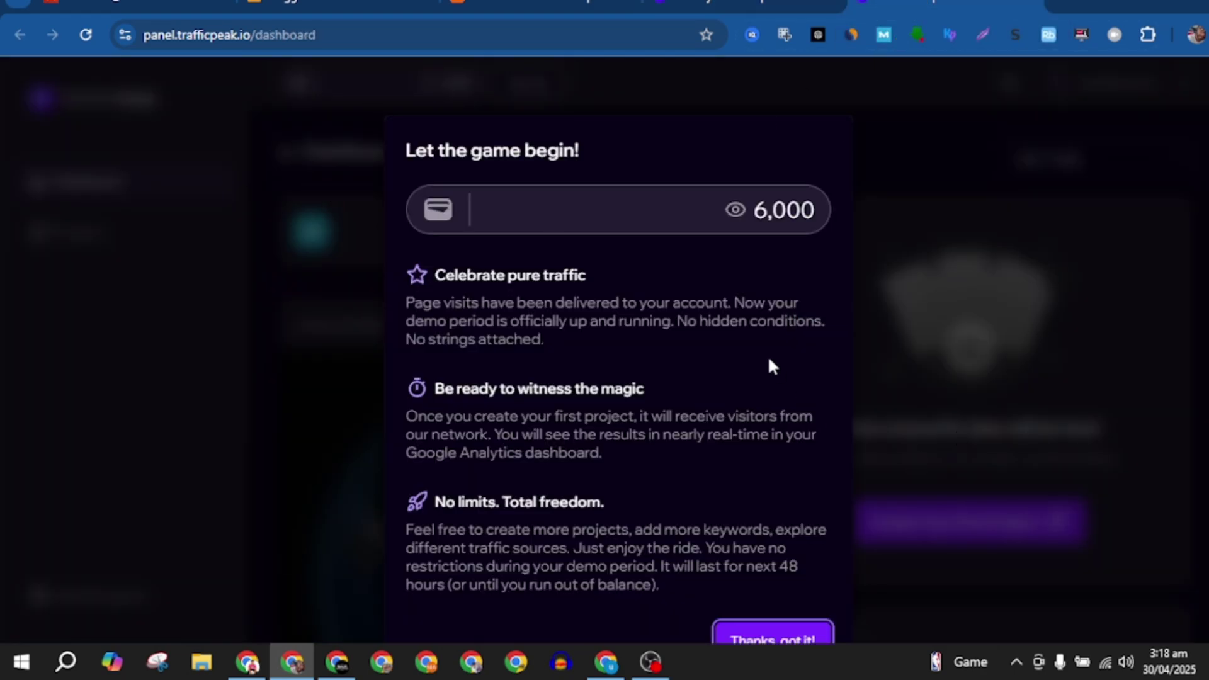
pyautogui.scroll(-2, 769, 360)
pyautogui.scroll(2, 762, 357)
pyautogui.scroll(-2, 614, 348)
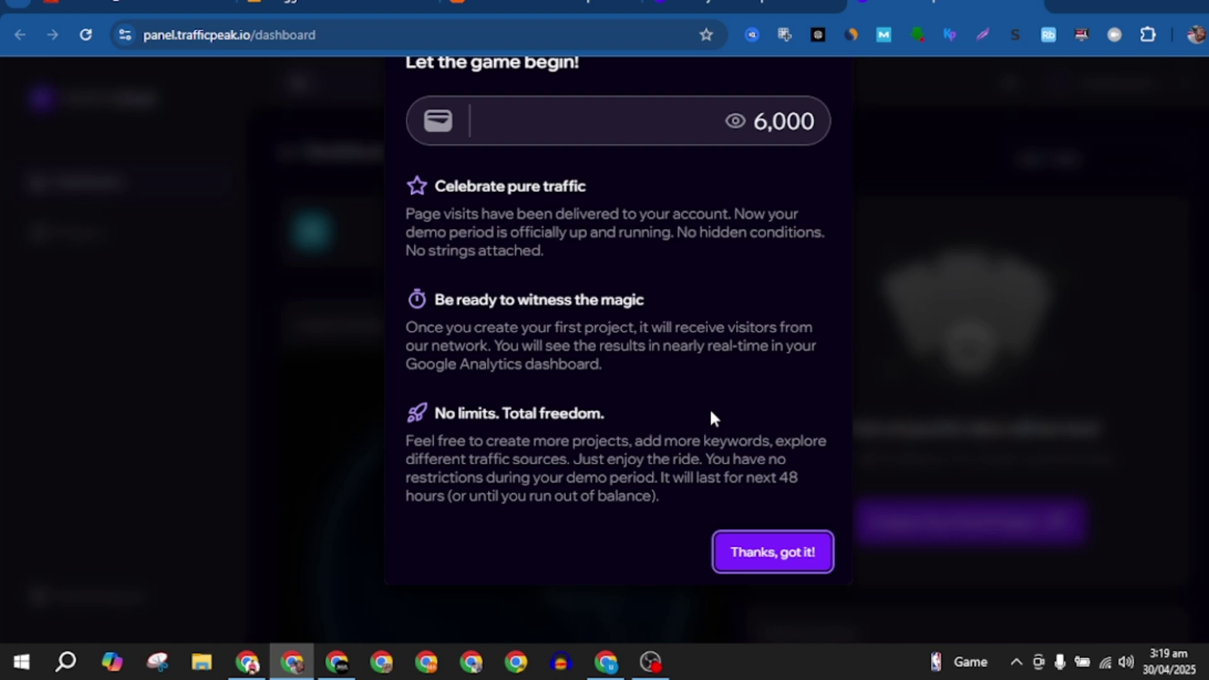
pyautogui.click(748, 563)
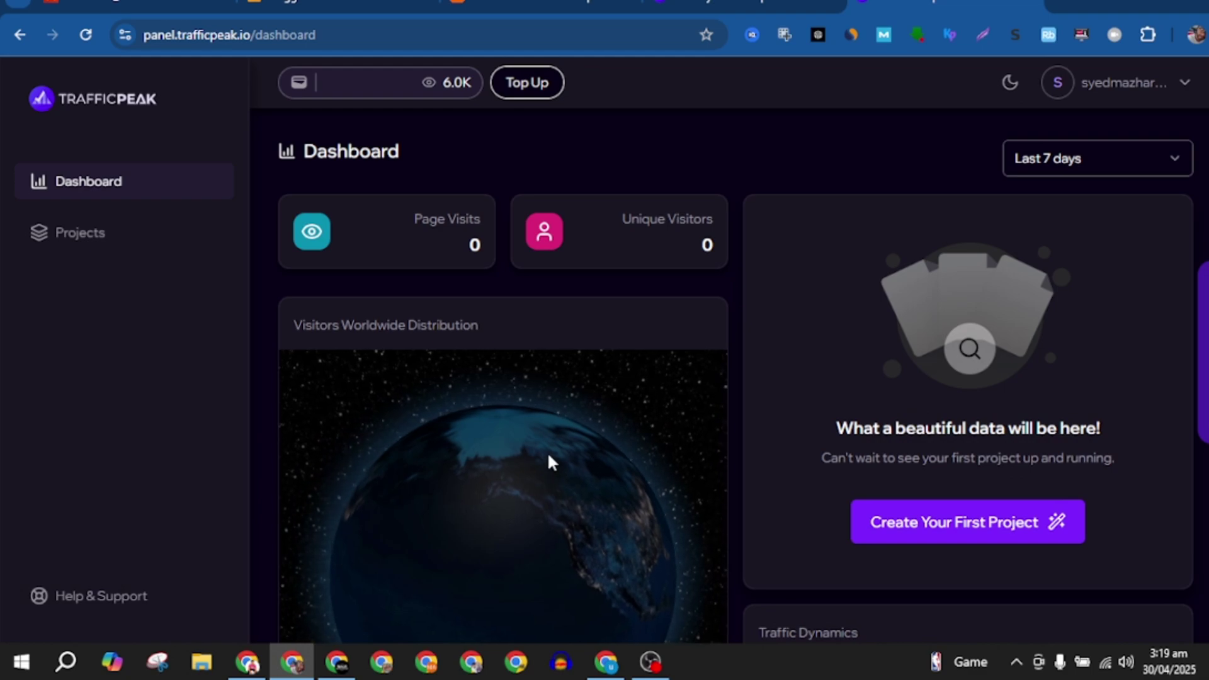
# Examine the dashboard's visitor statistics, worldwide distribution globe and traffic dynamics chart
pyautogui.scroll(-3, 940, 405)
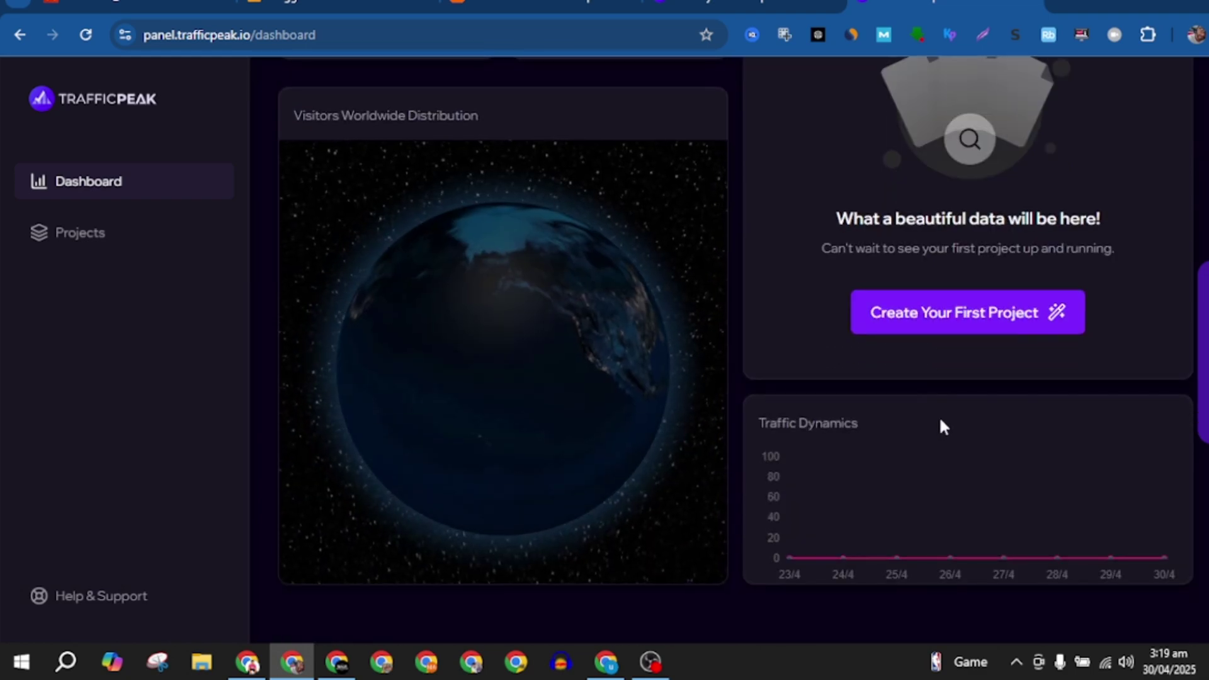
pyautogui.scroll(3, 486, 303)
pyautogui.scroll(-1, 486, 302)
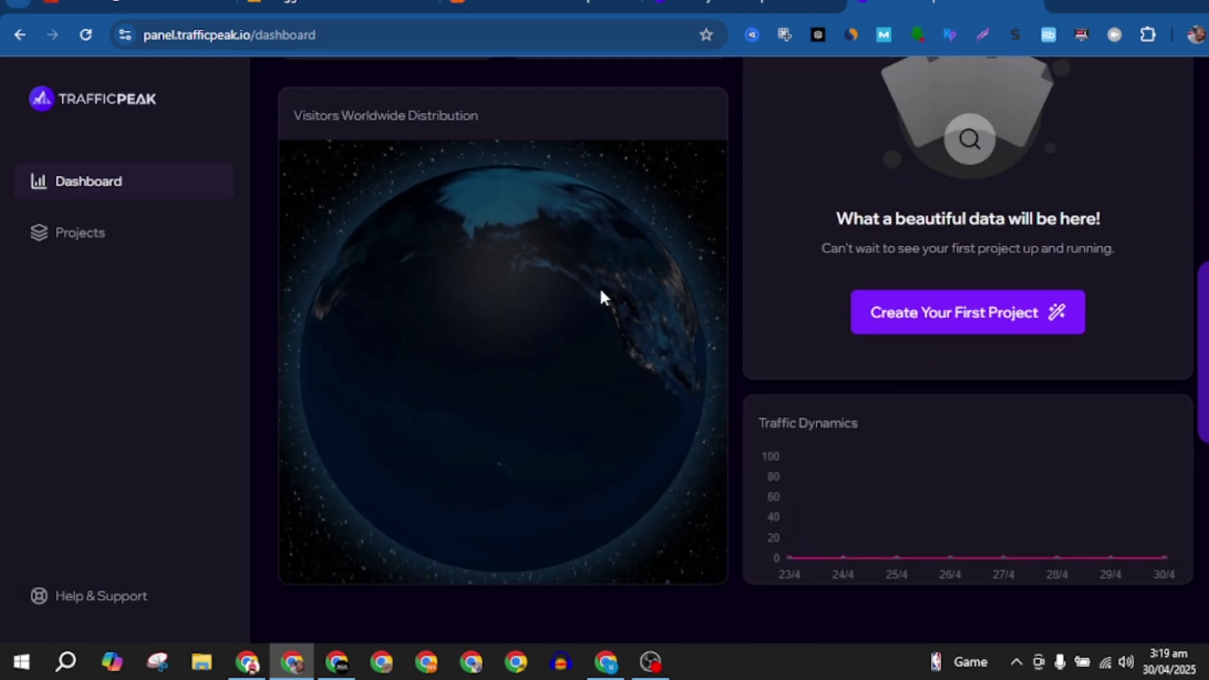
pyautogui.scroll(-1, 601, 291)
pyautogui.scroll(-1, 600, 292)
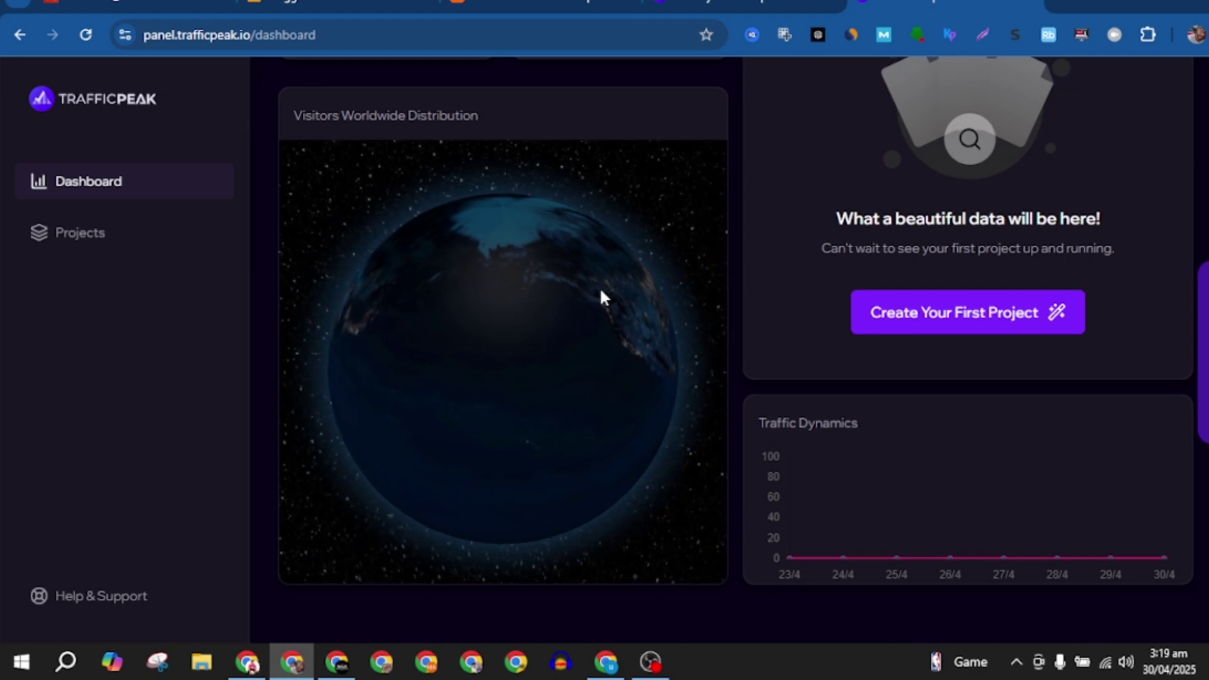
pyautogui.scroll(2, 616, 288)
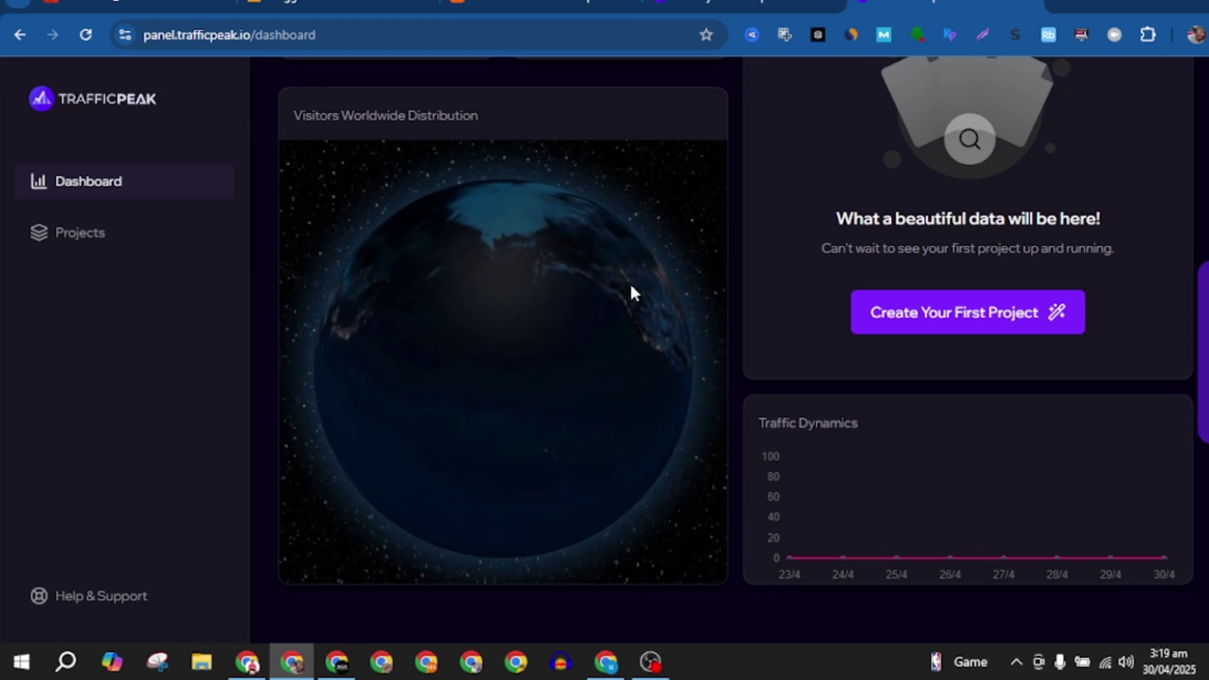
pyautogui.scroll(1, 733, 255)
pyautogui.scroll(3, 736, 264)
pyautogui.scroll(-3, 753, 264)
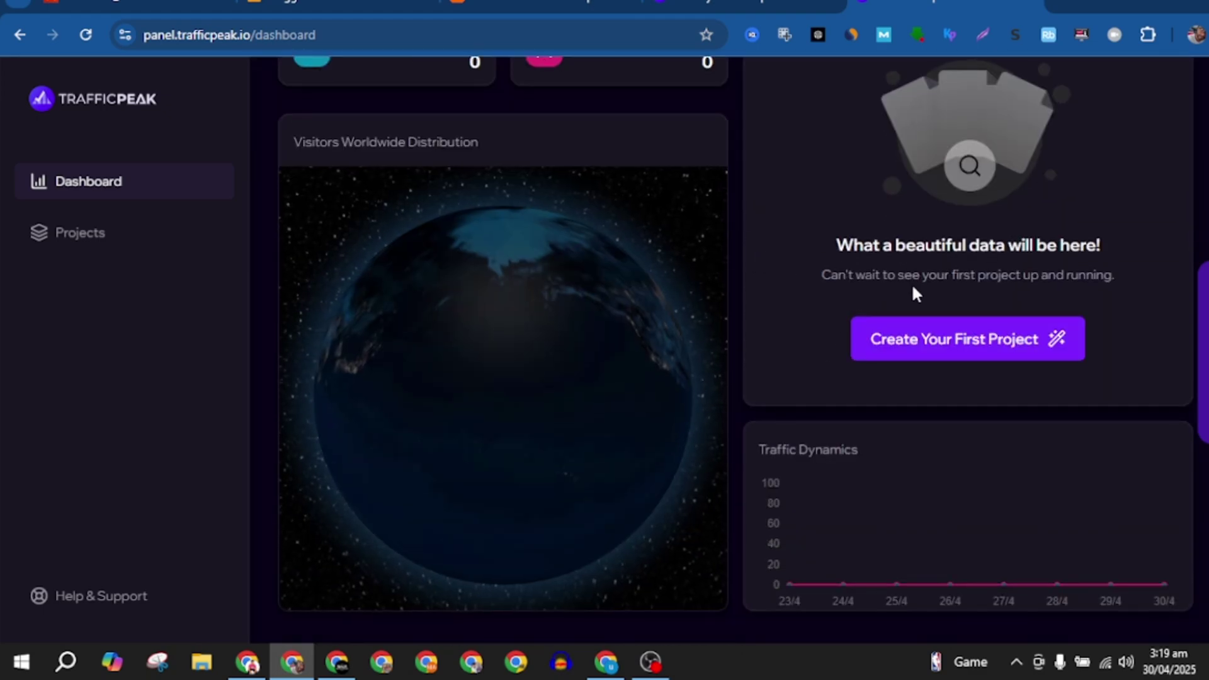
# Start creating the first project and title it "photo editor web site"
pyautogui.click(948, 351)
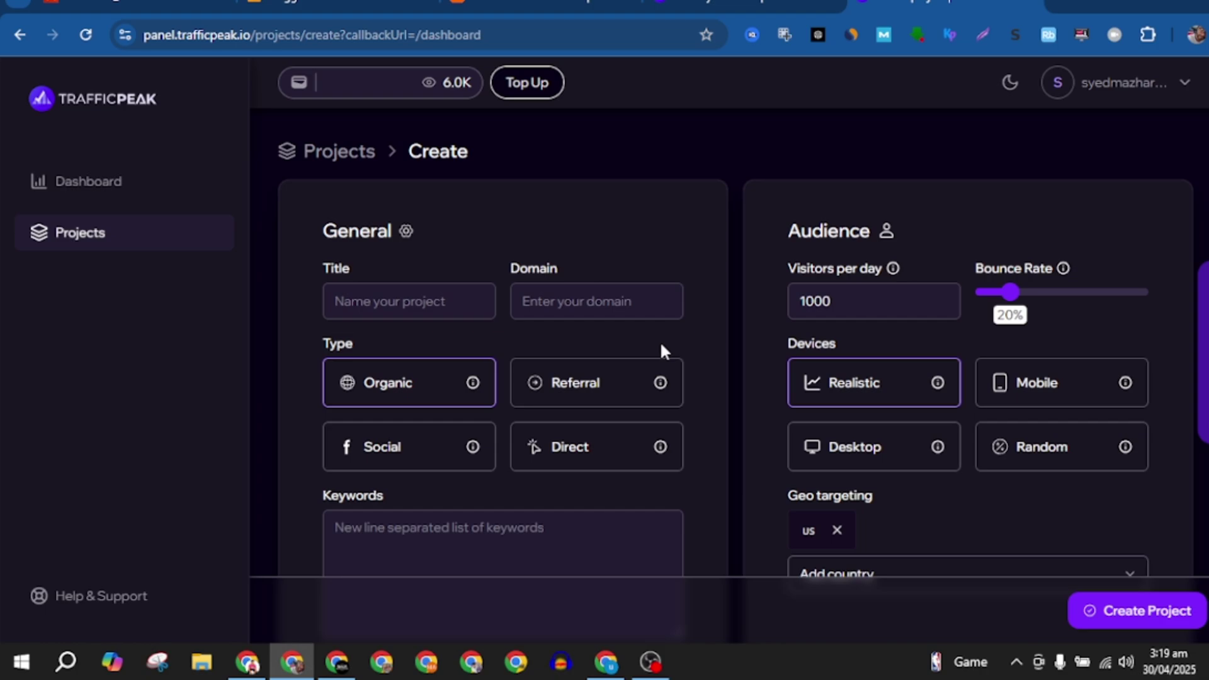
pyautogui.click(369, 304)
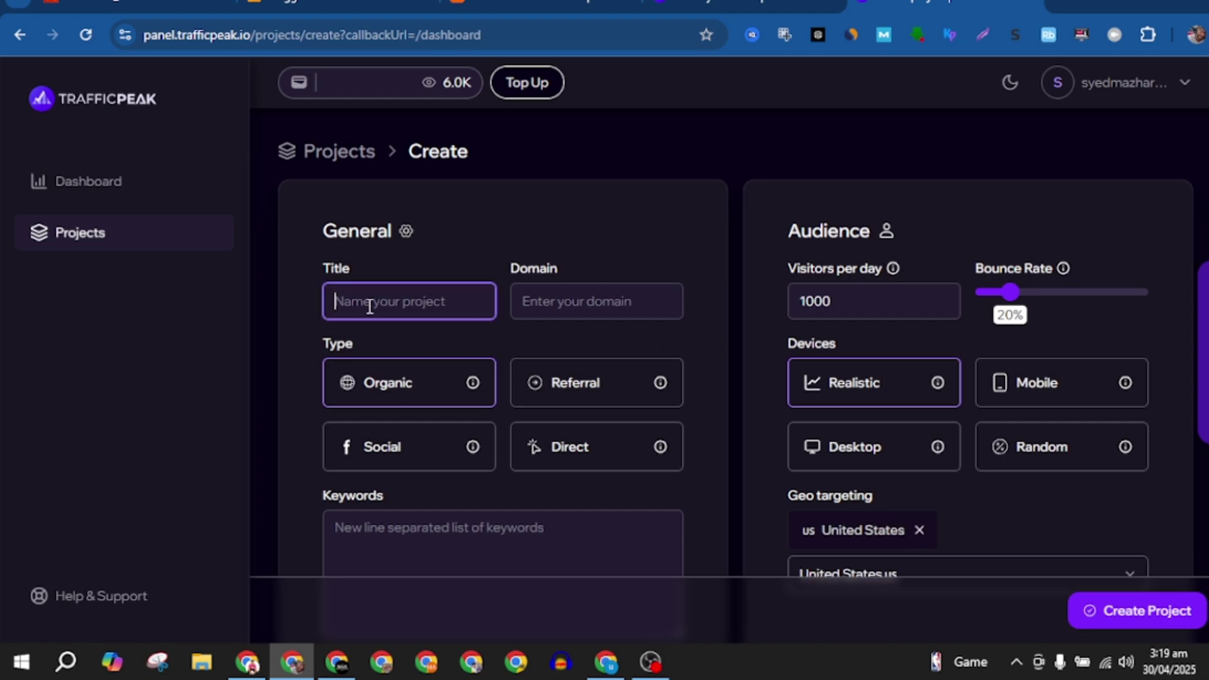
pyautogui.write('photo editor web site')
pyautogui.click(370, 302)
pyautogui.press('End')
pyautogui.click(560, 313)
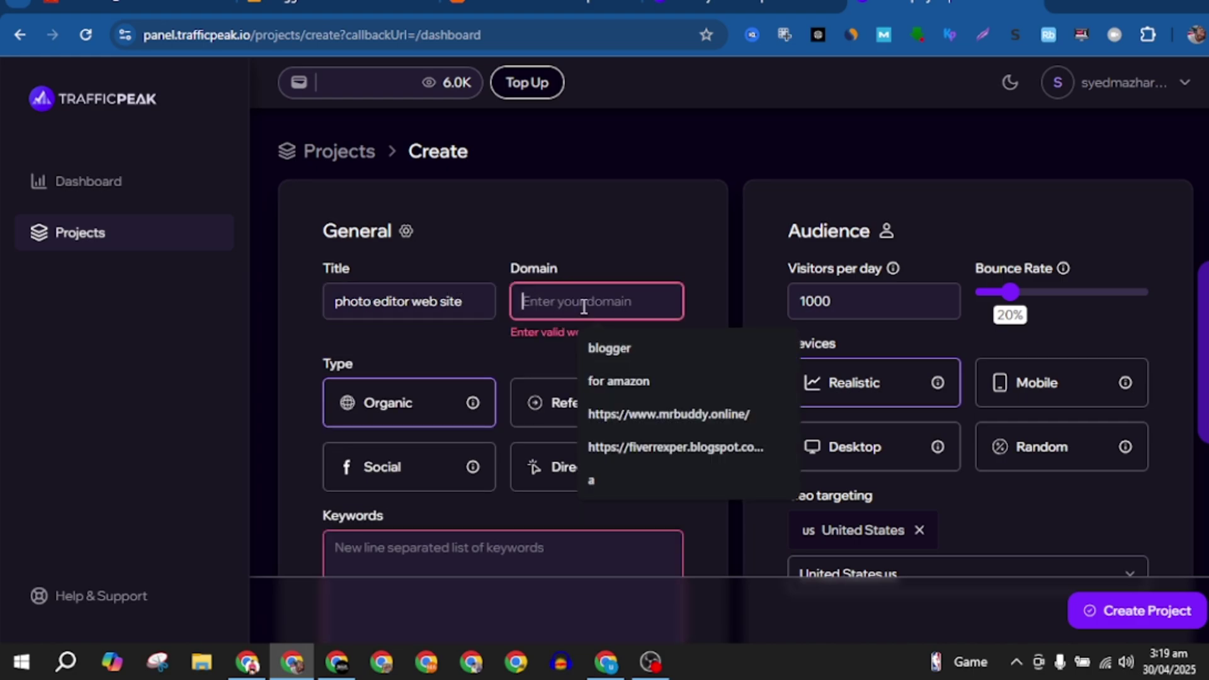
pyautogui.click(541, 6)
pyautogui.click(359, 36)
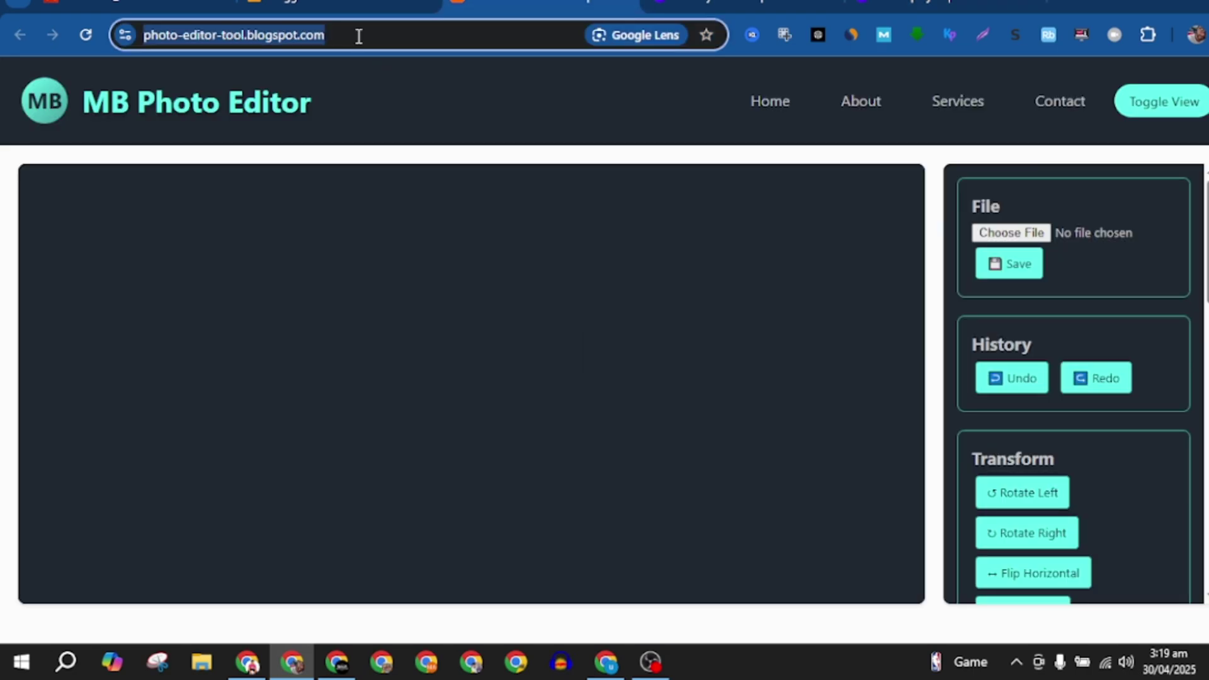
pyautogui.click(426, 35)
pyautogui.hotkey('ctrl', 'a')
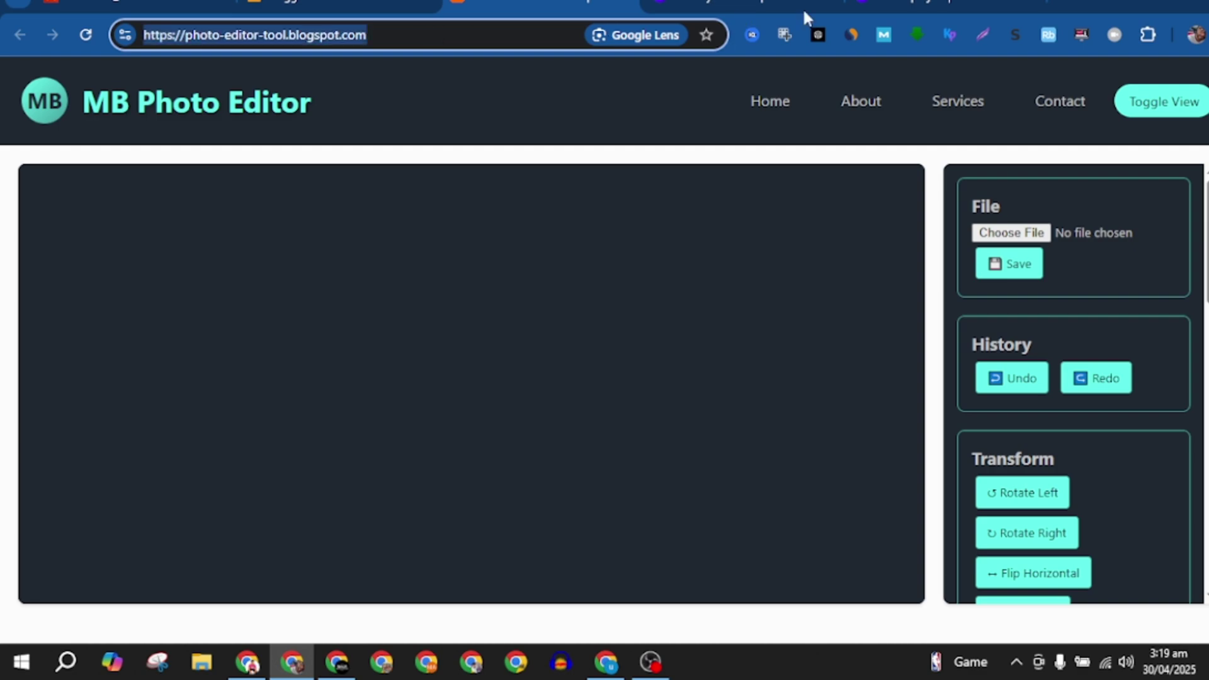
pyautogui.click(882, 6)
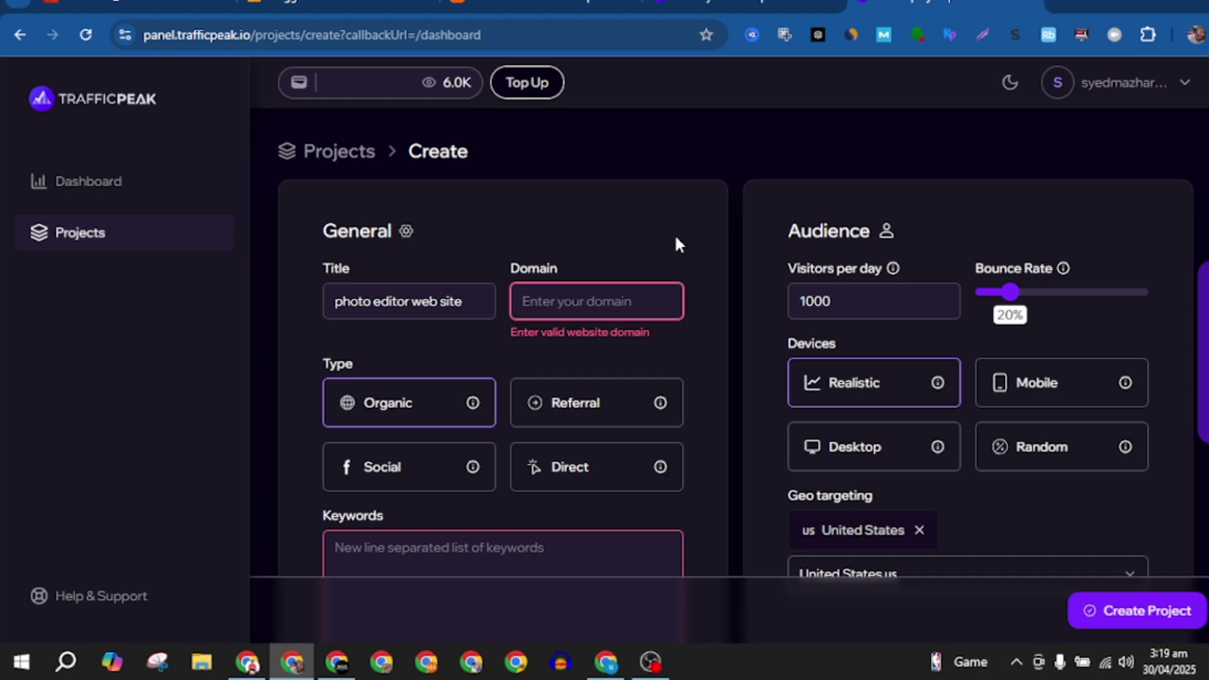
pyautogui.click(593, 301)
pyautogui.hotkey('ctrl', 'v')
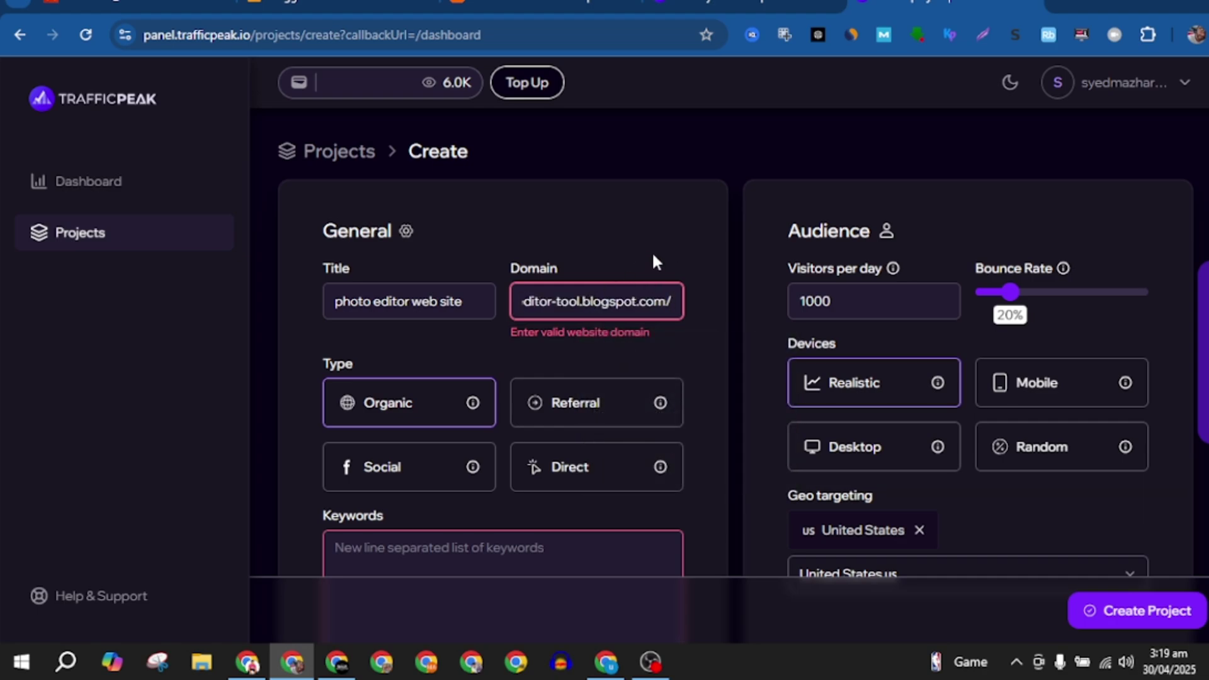
pyautogui.click(521, 349)
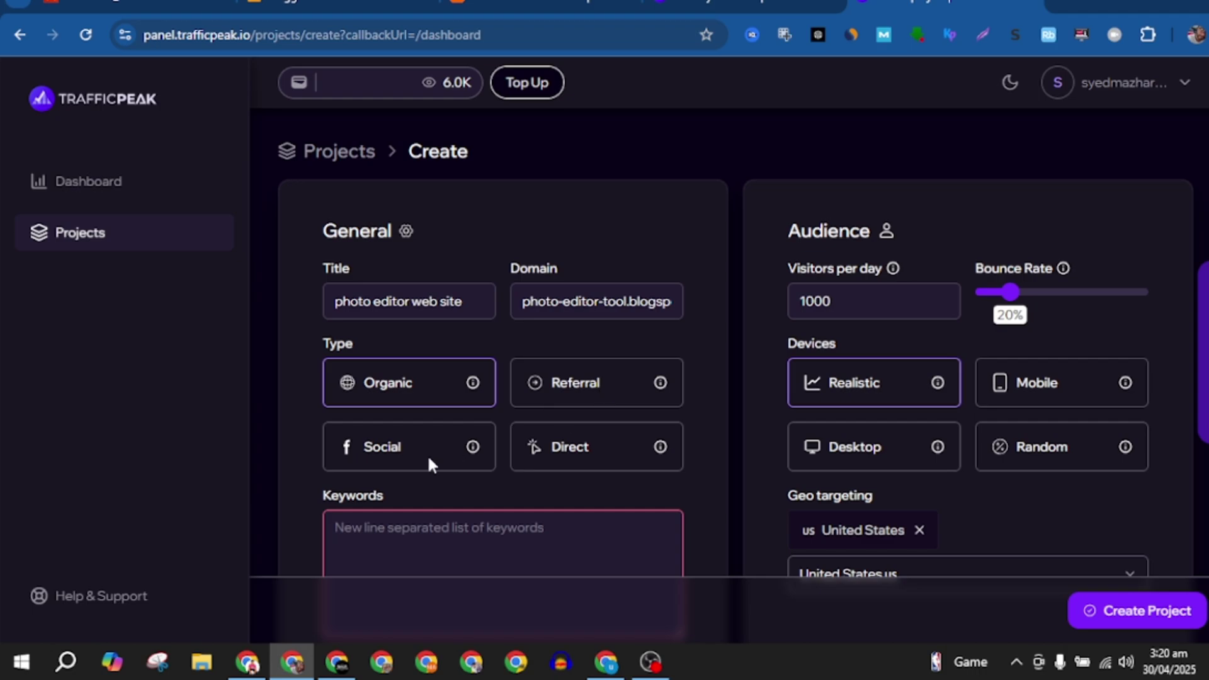
# Check the ads on the photo editor website, close the ad page it opens and return to the project form
pyautogui.scroll(-2, 618, 449)
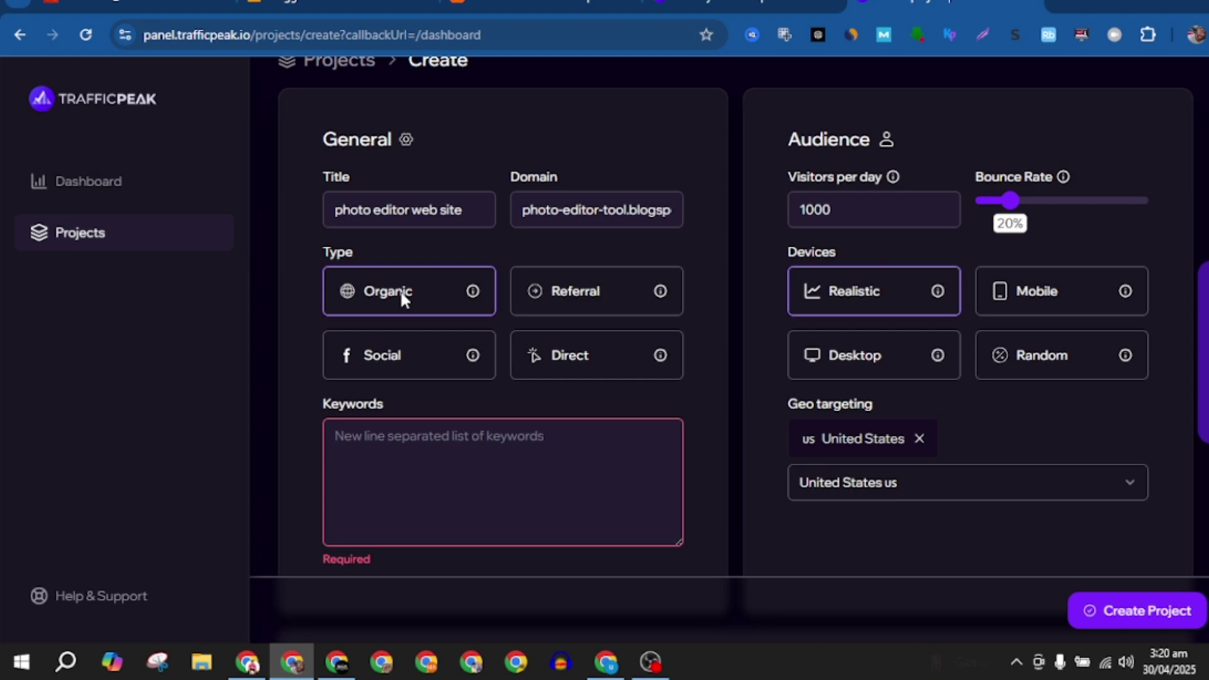
pyautogui.click(548, 2)
pyautogui.scroll(3, 842, 304)
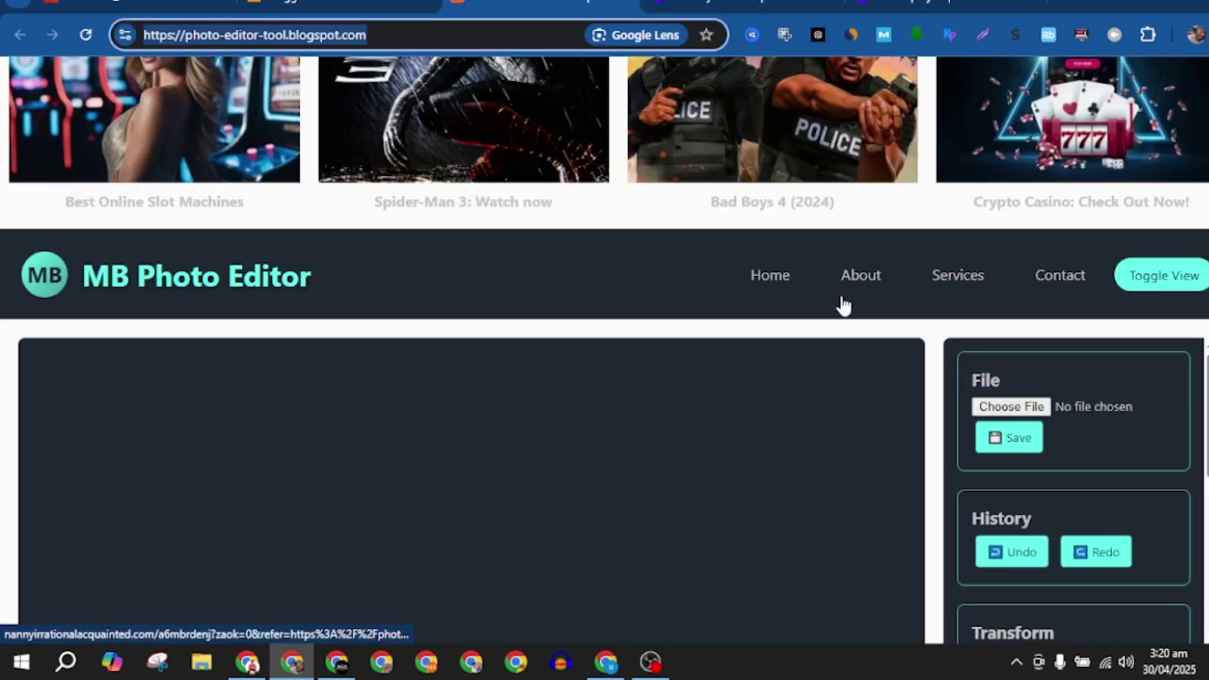
pyautogui.scroll(-3, 868, 352)
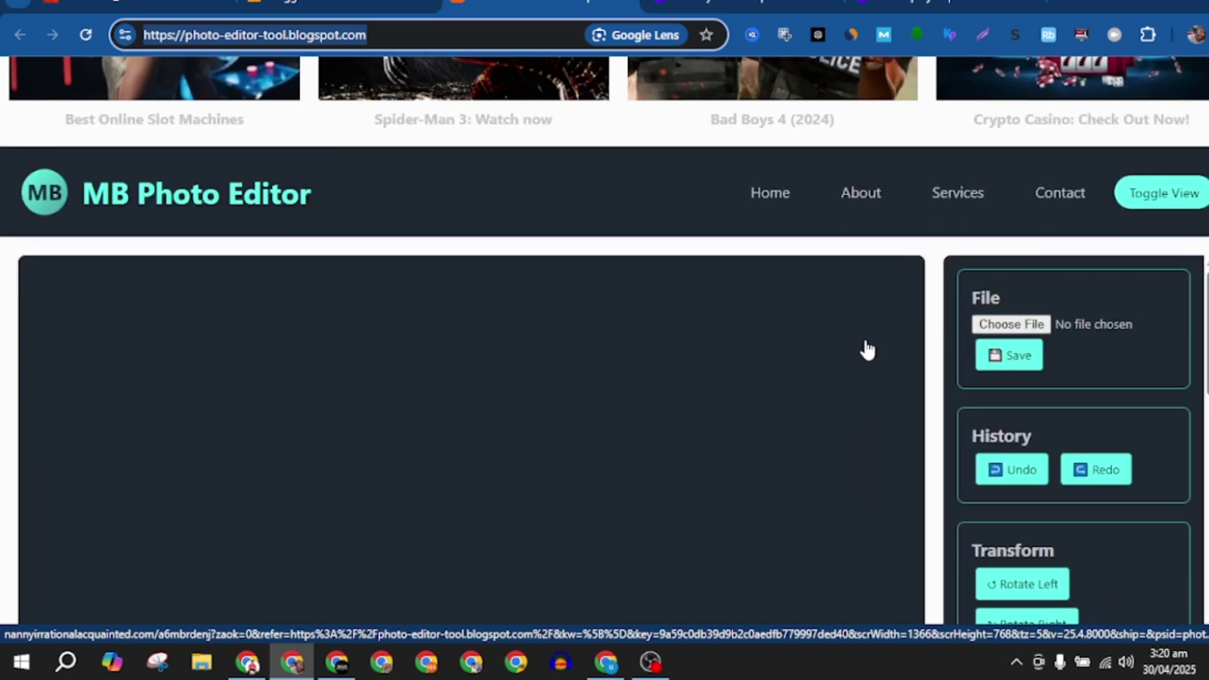
pyautogui.click(10, 301)
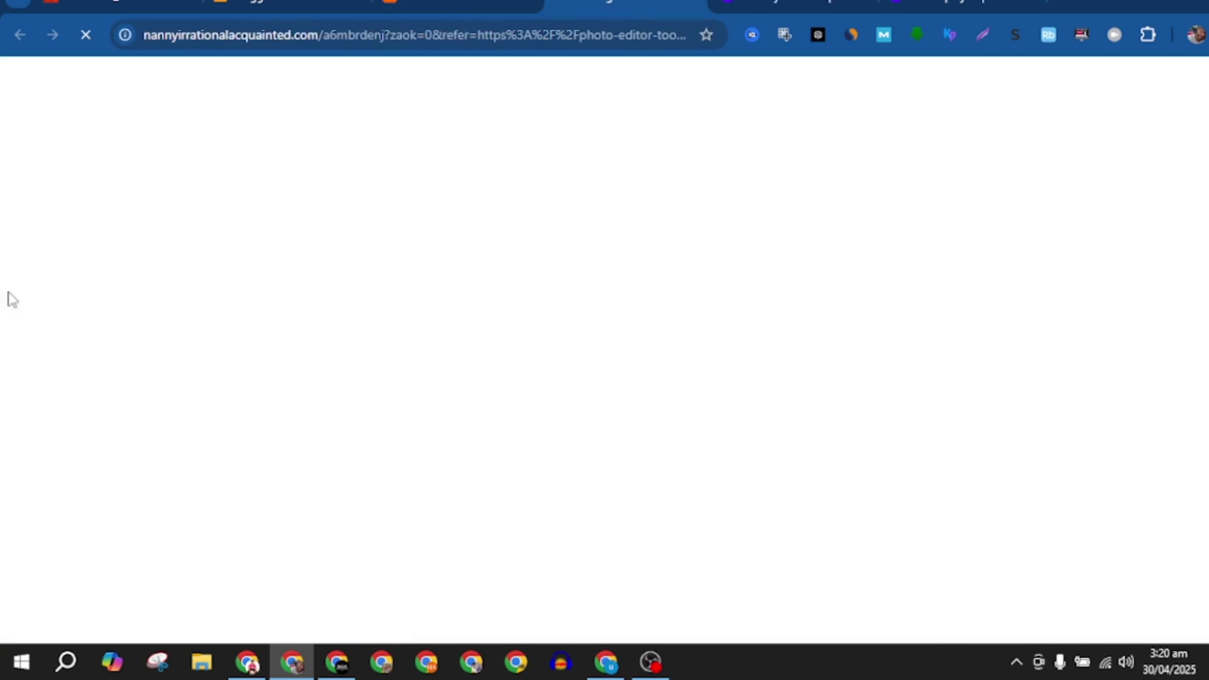
pyautogui.click(697, 5)
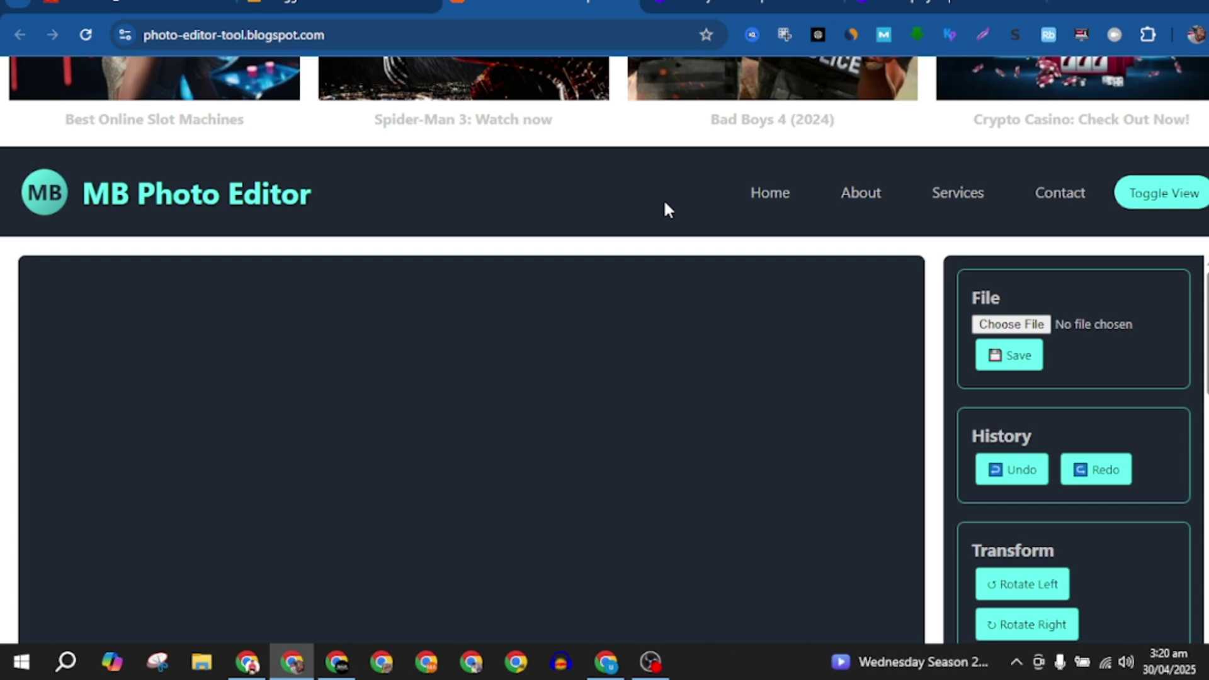
pyautogui.click(944, 2)
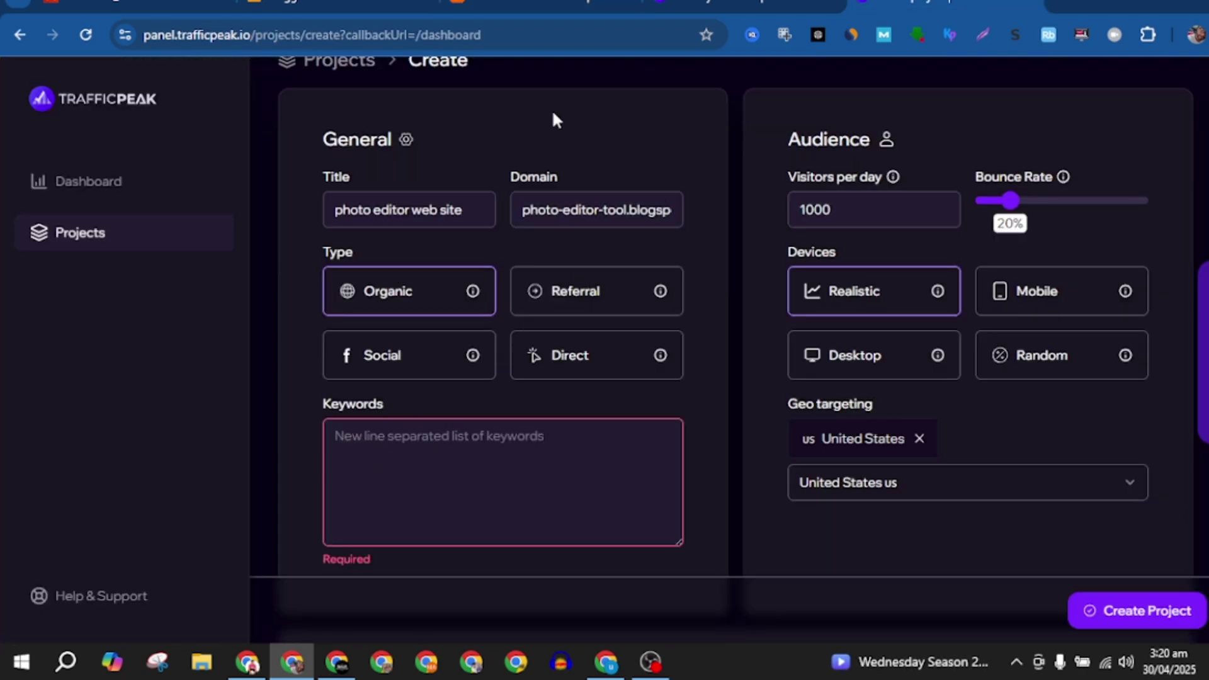
# Copy the project title into the keywords and shorten it to "photo editor"
pyautogui.moveTo(467, 208); pyautogui.dragTo(333, 208)
pyautogui.hotkey('ctrl', 'c')
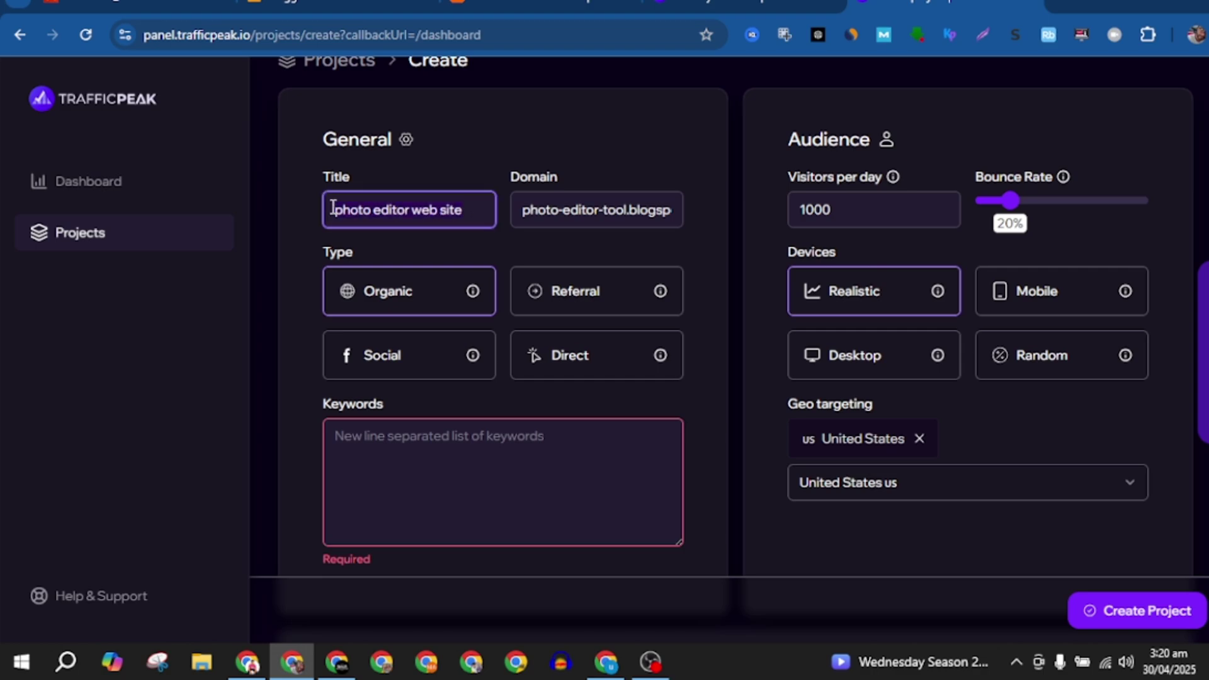
pyautogui.click(451, 450)
pyautogui.hotkey('ctrl', 'v')
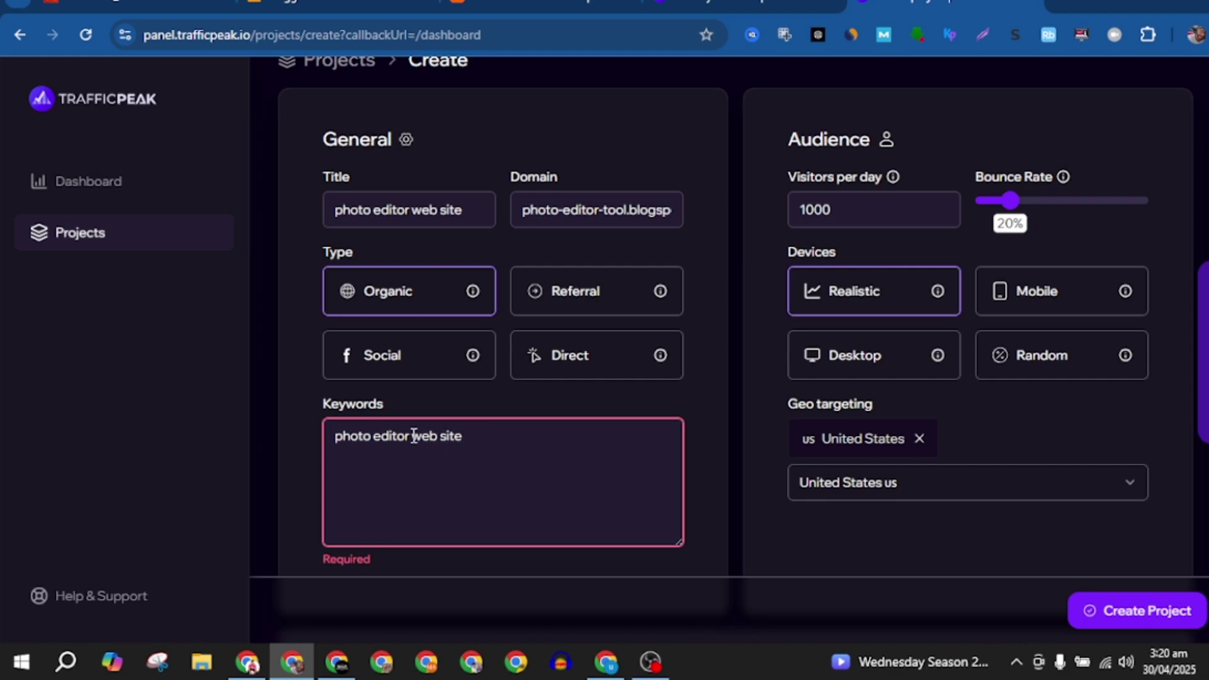
pyautogui.moveTo(413, 436); pyautogui.dragTo(471, 455)
pyautogui.press('BackSpace')
# Try a bounce rate of 30% for the project's audience and move it back down
pyautogui.moveTo(1011, 200); pyautogui.dragTo(1033, 202)
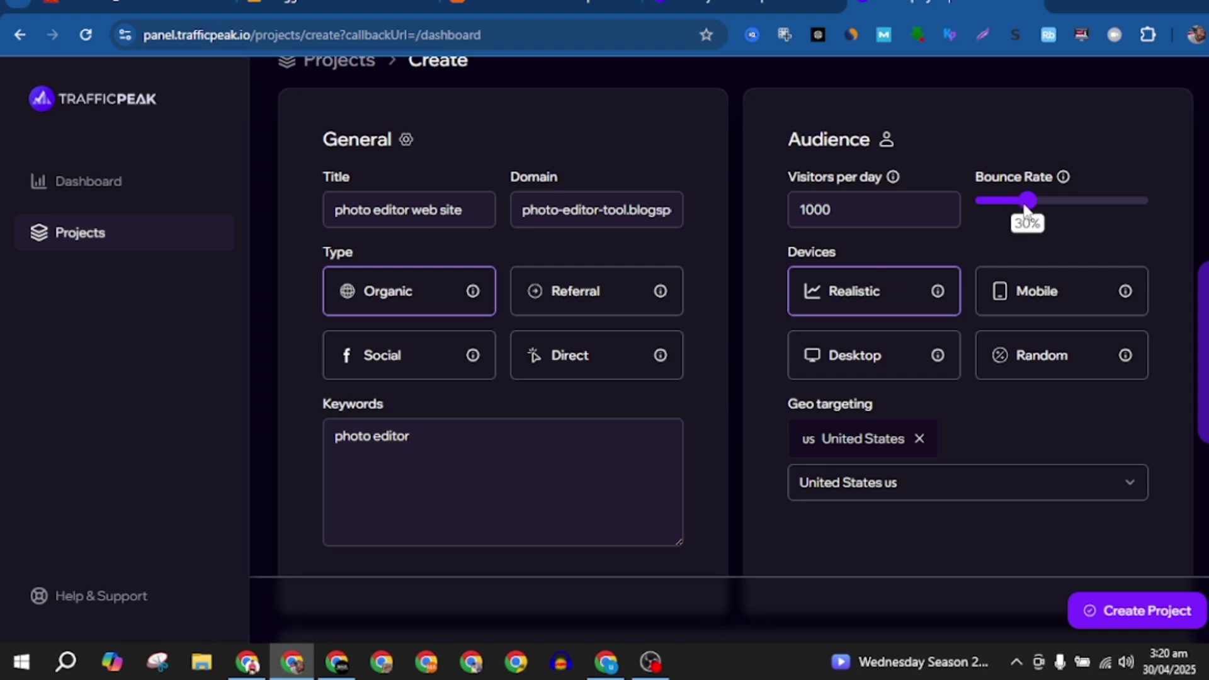
pyautogui.moveTo(1033, 201); pyautogui.dragTo(1013, 201)
# Browse the countries available for geo targeting without changing the selection
pyautogui.scroll(-3, 895, 323)
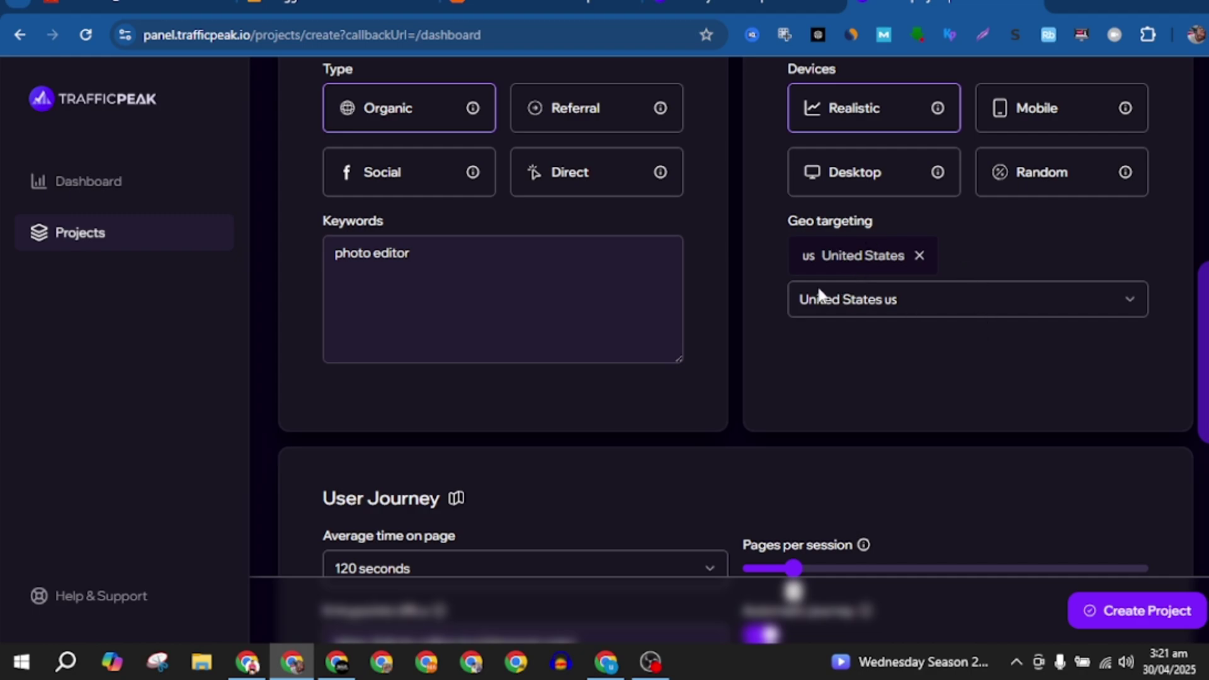
pyautogui.click(980, 305)
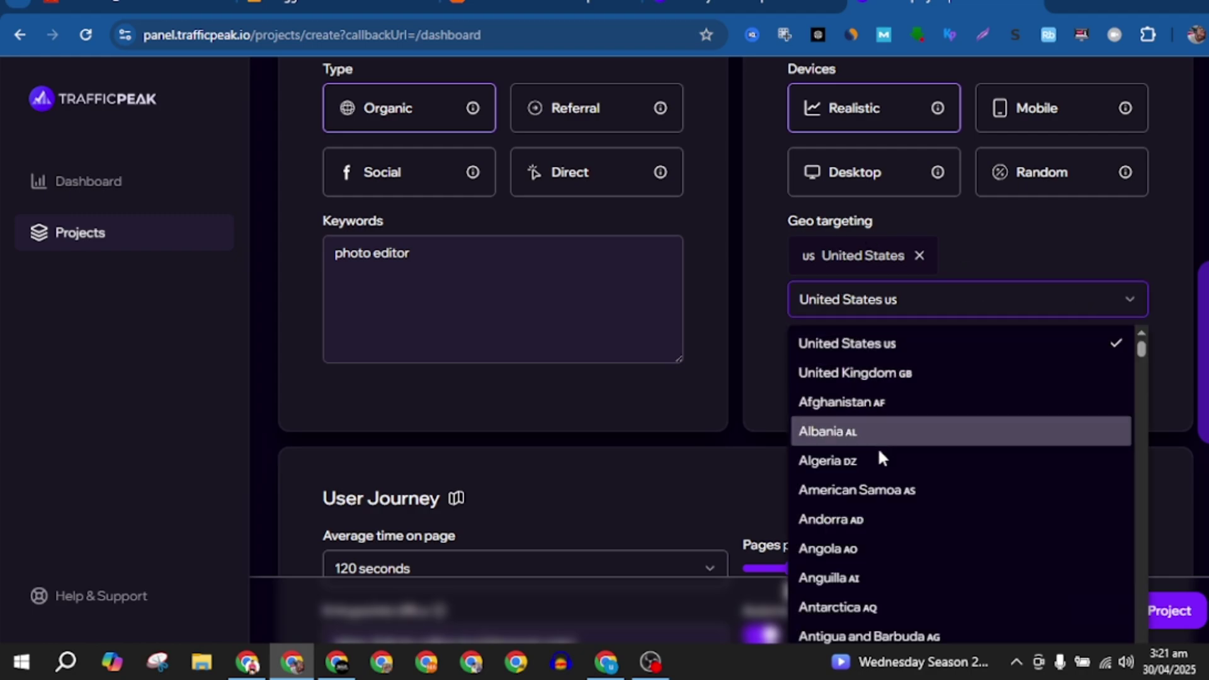
pyautogui.scroll(-5, 878, 464)
pyautogui.scroll(-5, 877, 462)
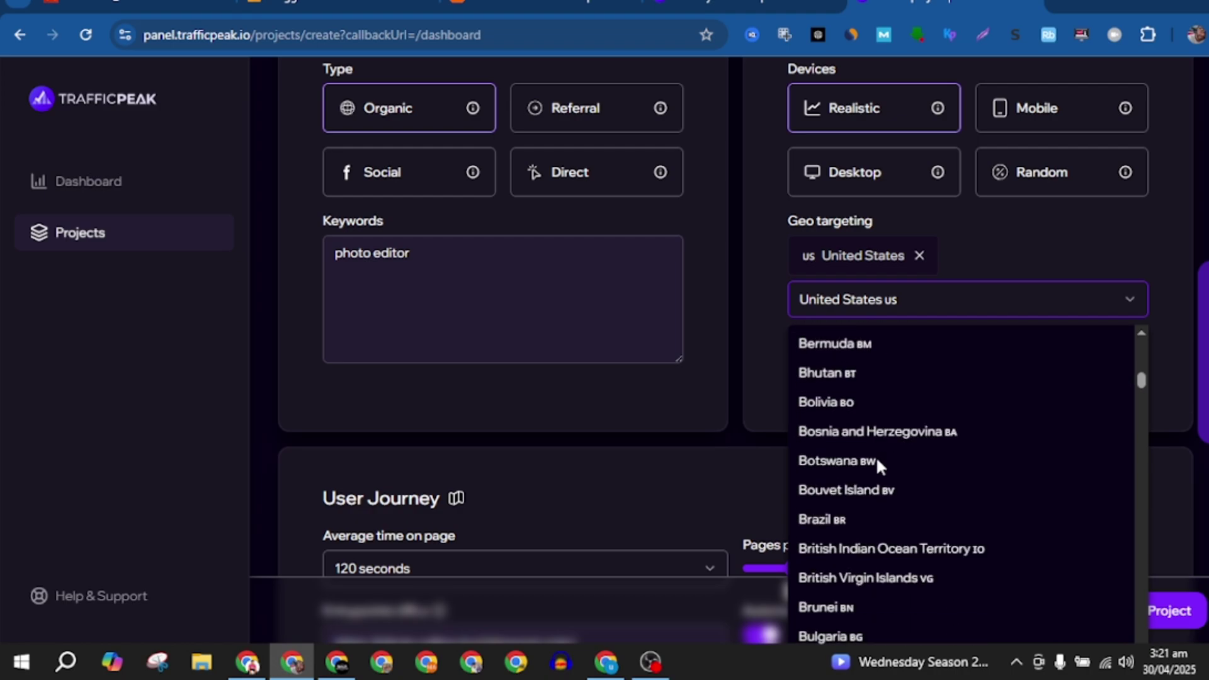
pyautogui.click(787, 346)
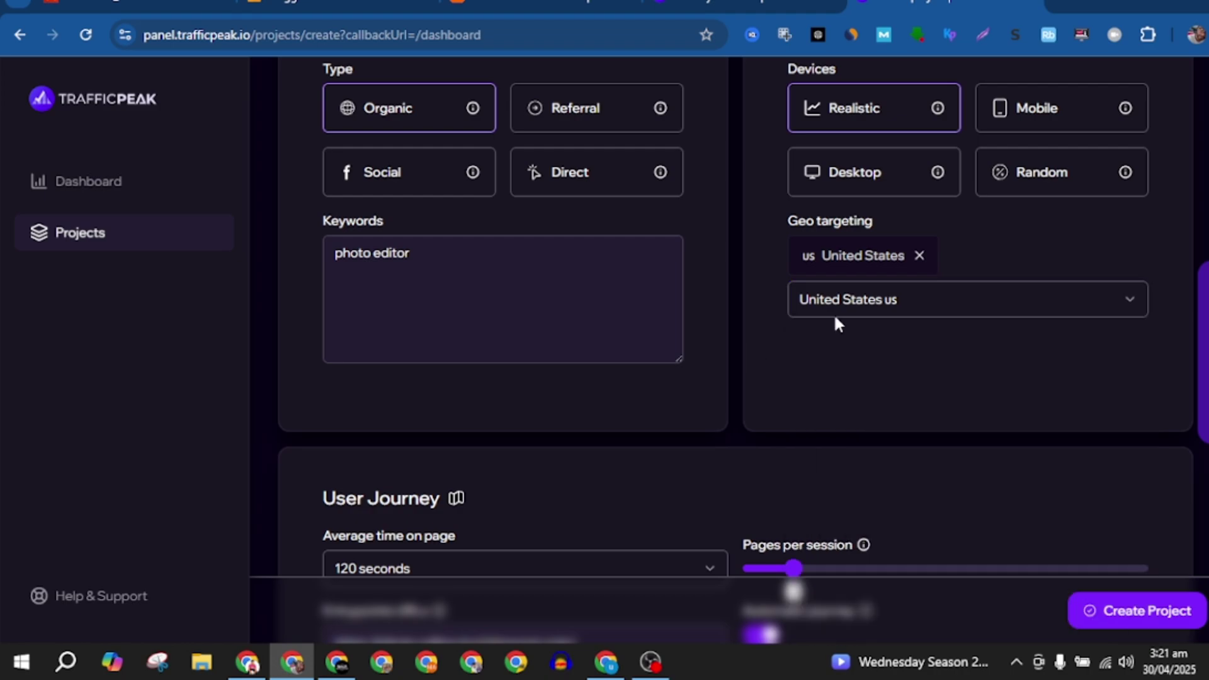
# Set the average time on page in the user journey to 30 seconds
pyautogui.scroll(-4, 738, 302)
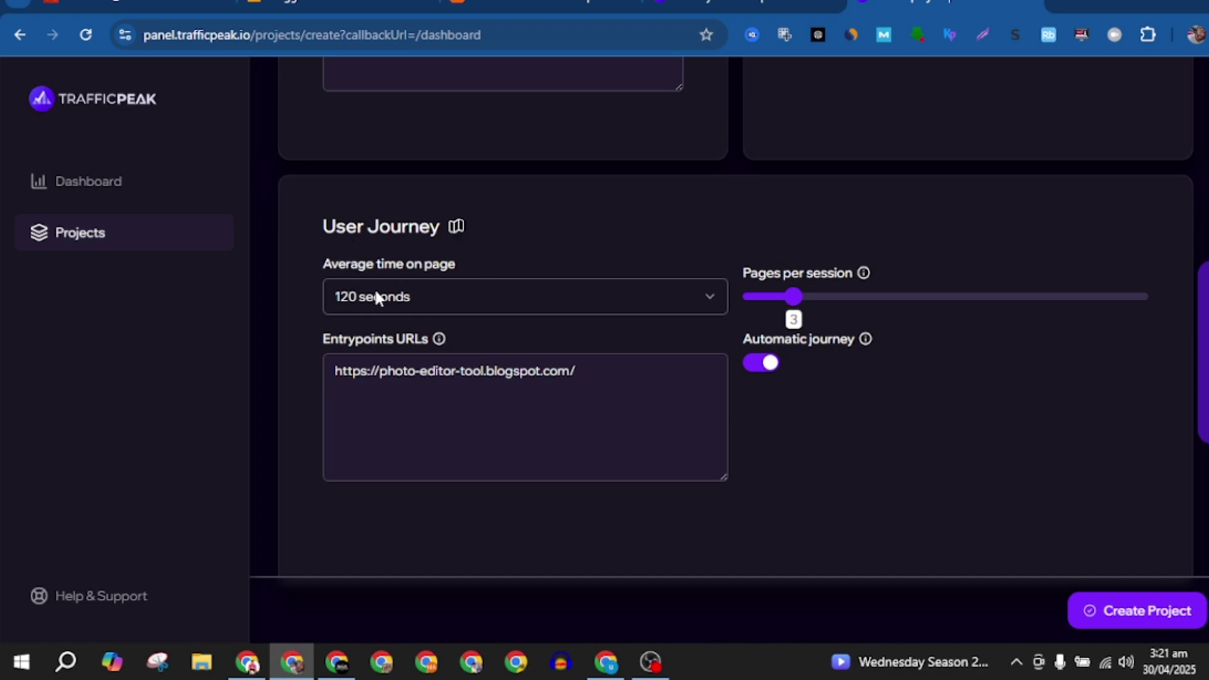
pyautogui.click(635, 302)
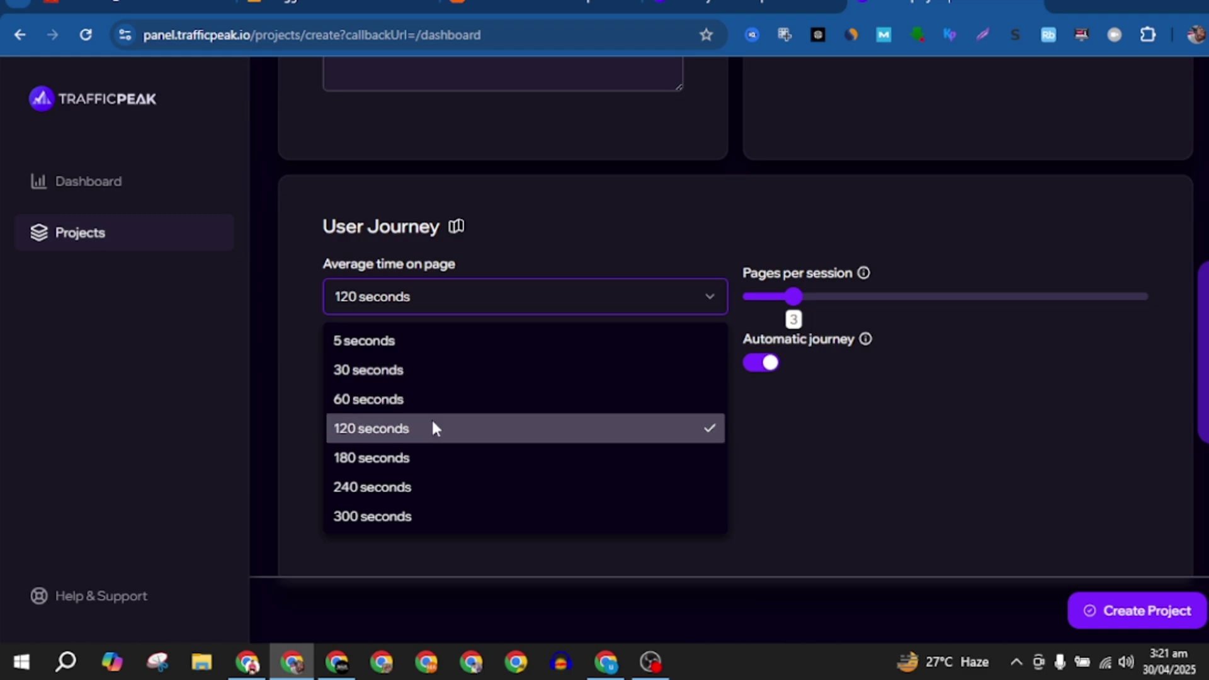
pyautogui.click(418, 376)
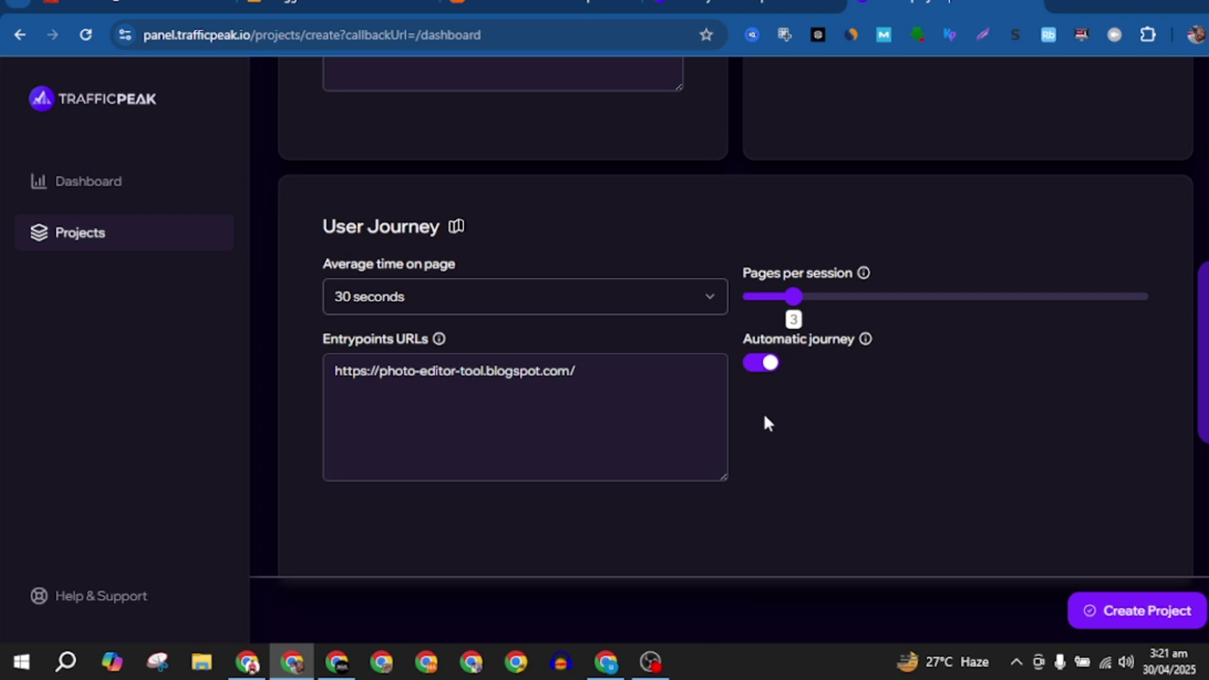
# Create the configured photo editor project and check the Traffic Dynamics chart on the dashboard
pyautogui.click(1127, 620)
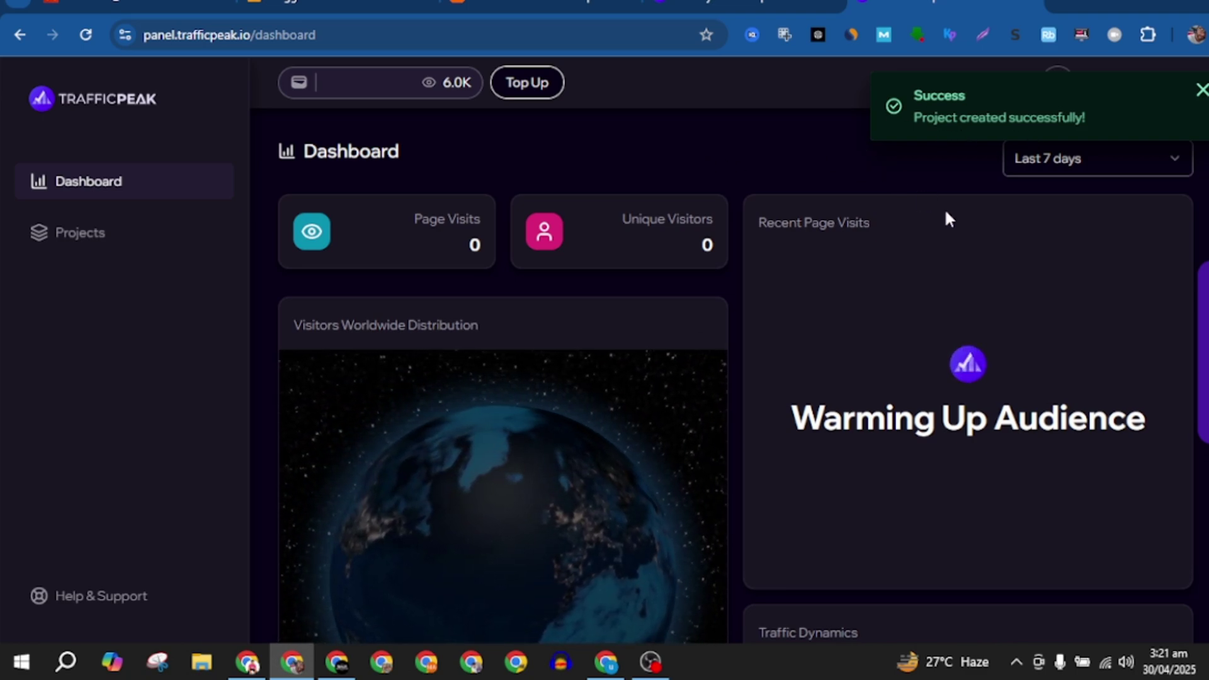
pyautogui.scroll(-3, 817, 308)
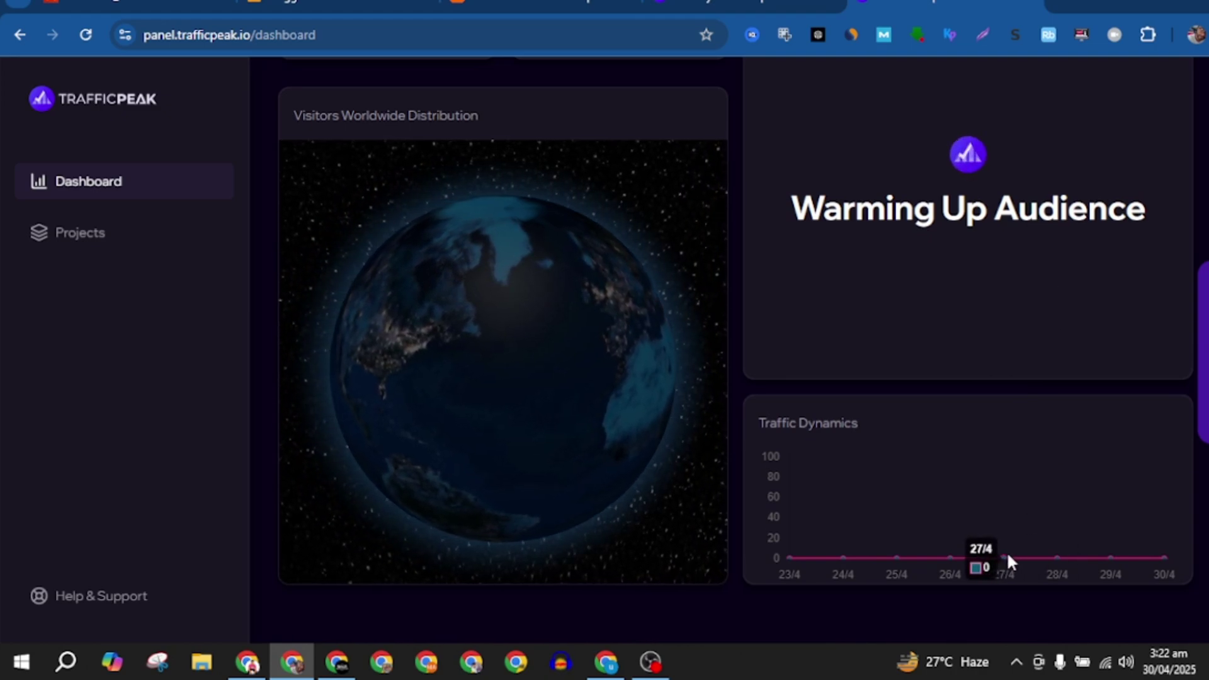
pyautogui.moveTo(1048, 559)
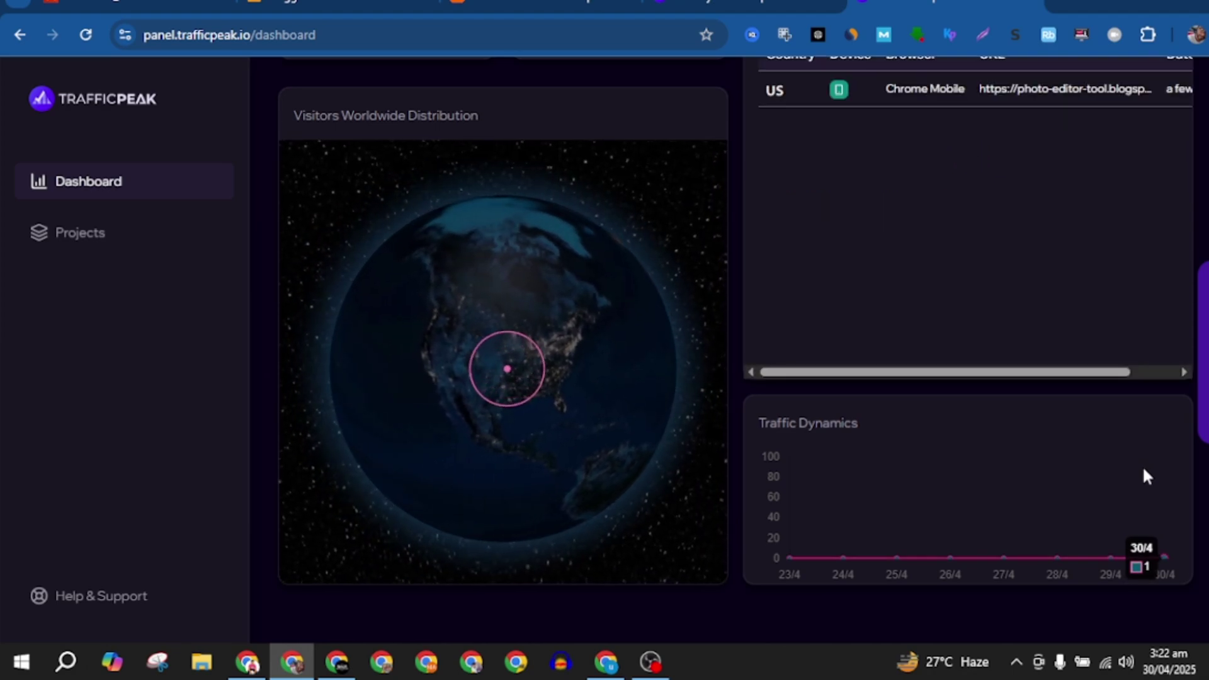
# Switch to the other browser profile's TrafficPeak dashboard, reload it, and examine its visit totals, recent page visits and daily traffic chart
pyautogui.click(337, 661)
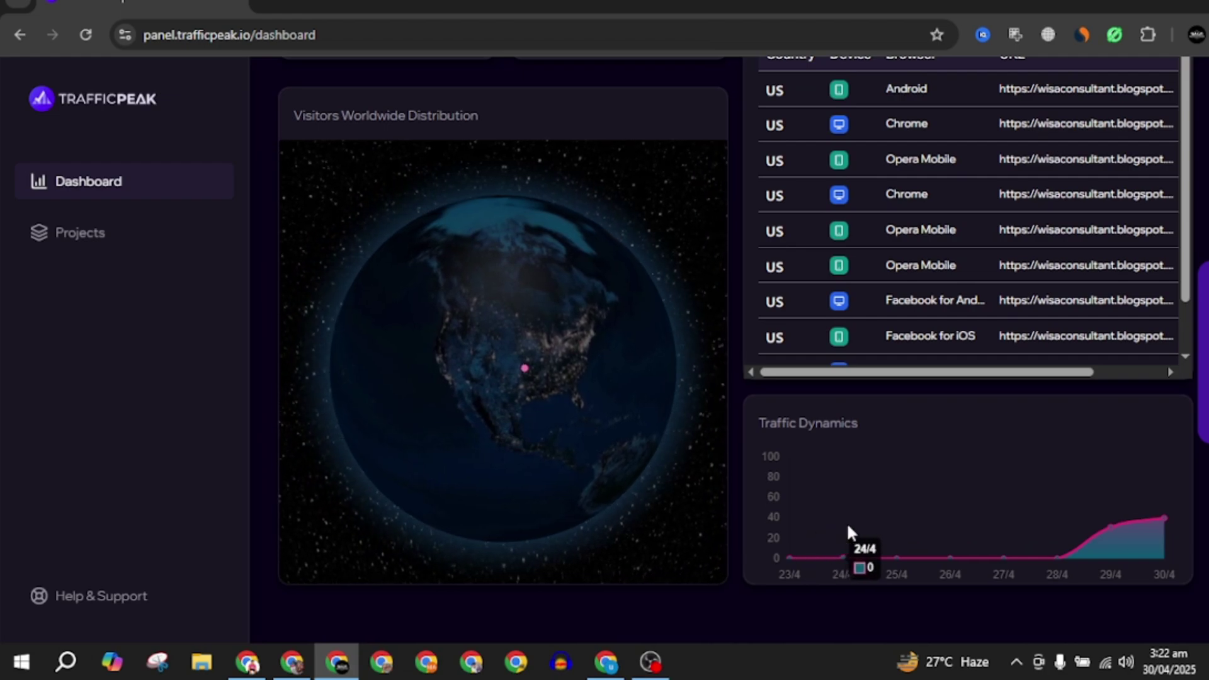
pyautogui.scroll(3, 850, 534)
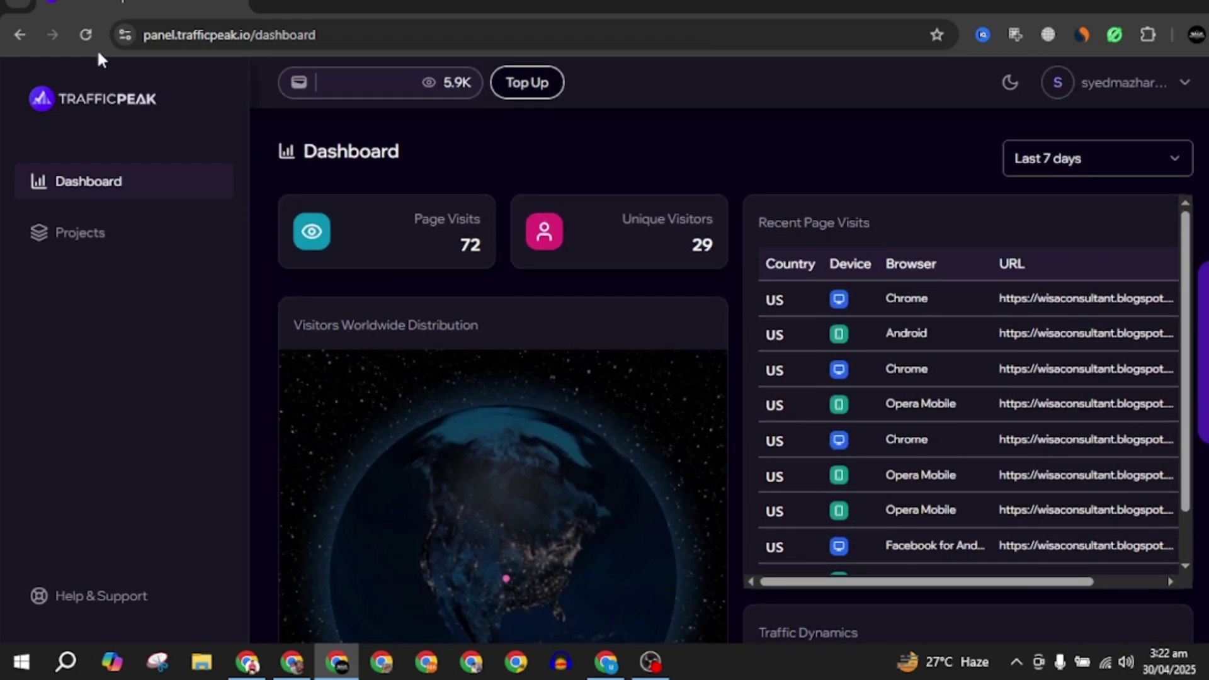
pyautogui.click(85, 35)
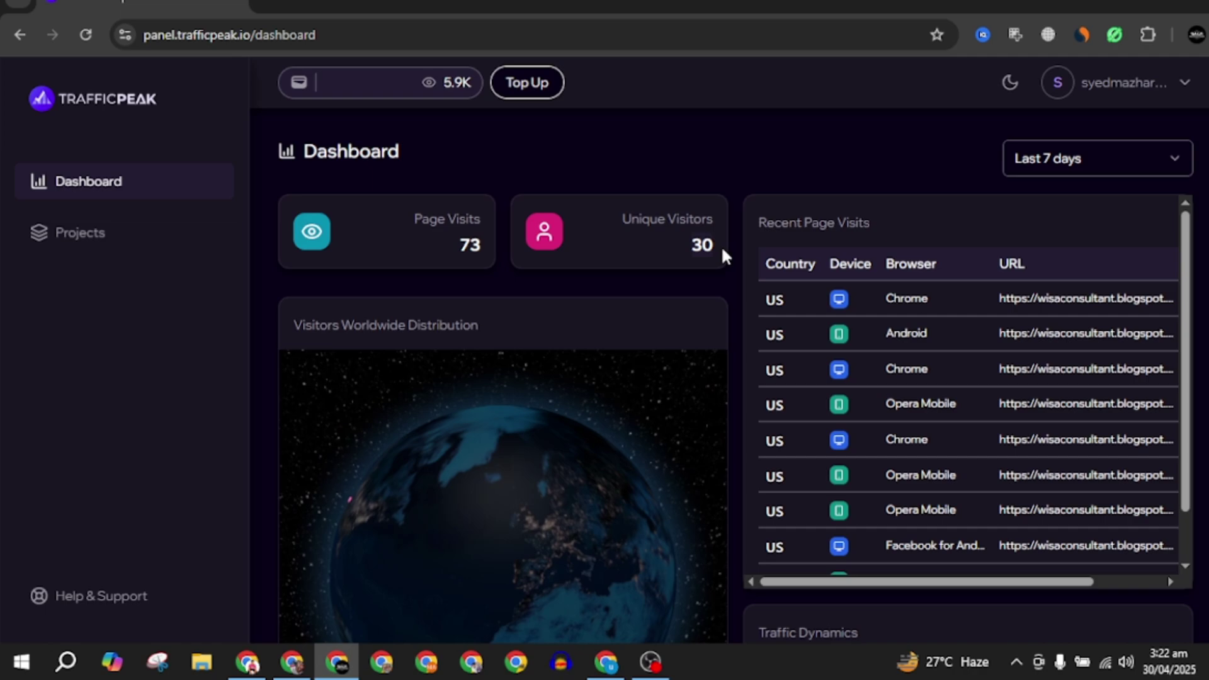
pyautogui.scroll(-1, 1033, 363)
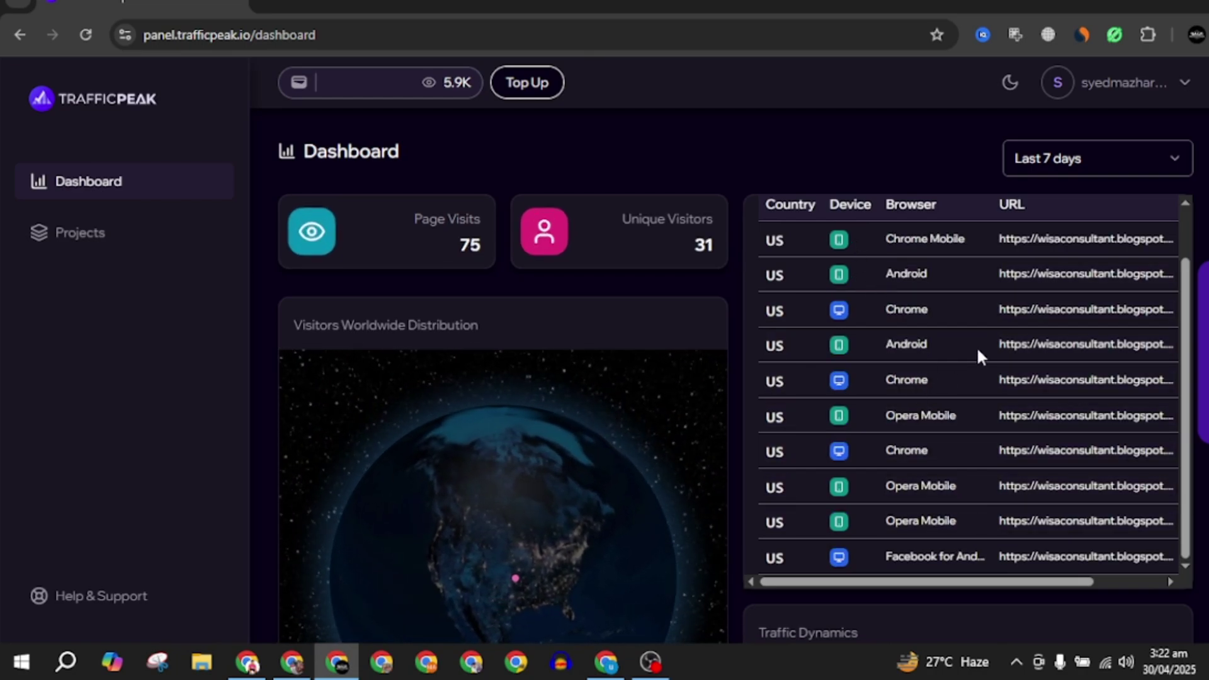
pyautogui.scroll(-3, 1029, 270)
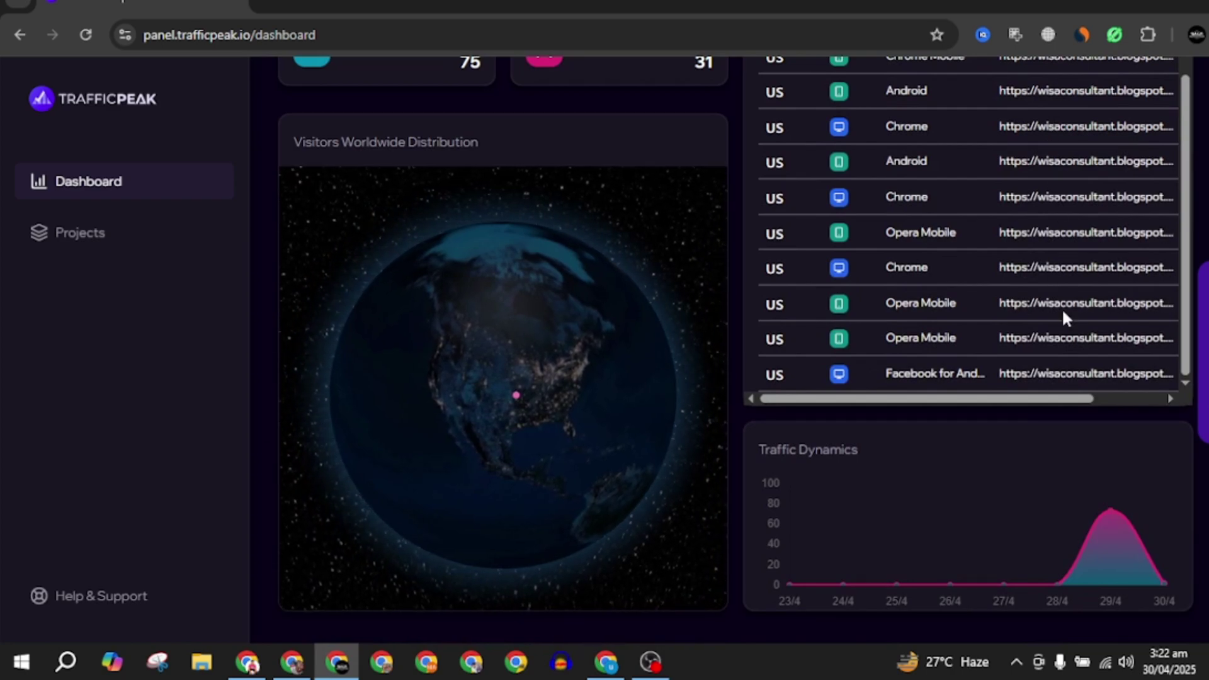
pyautogui.moveTo(1069, 587)
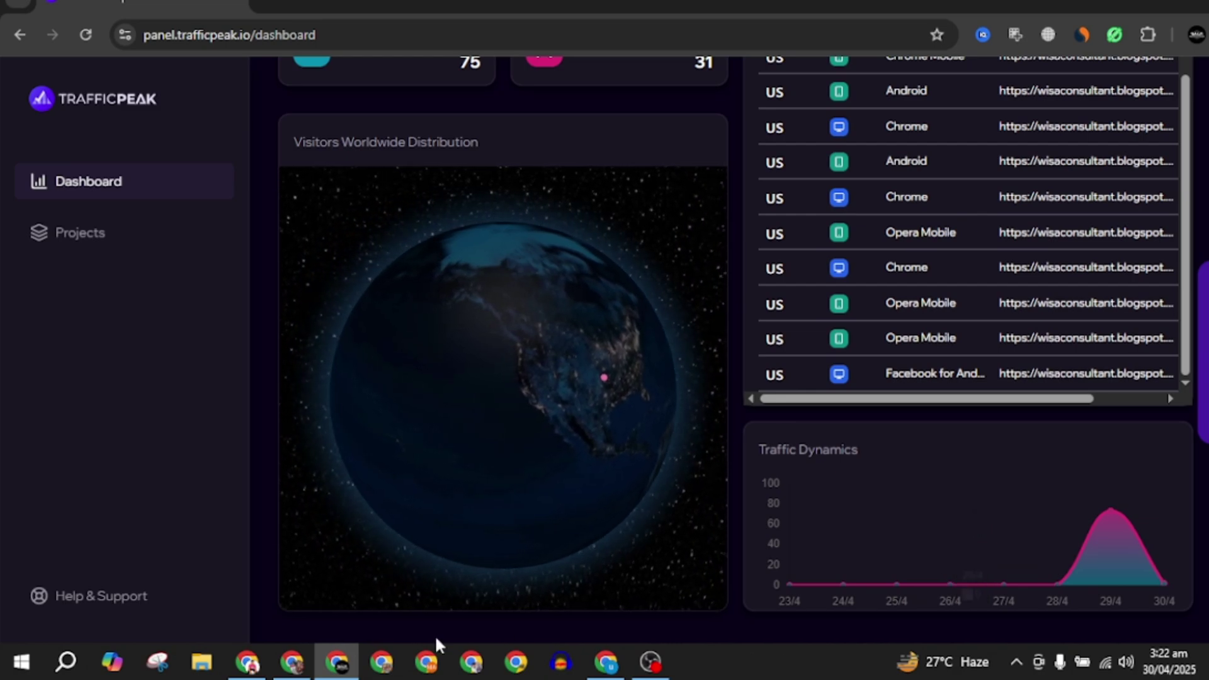
# Return to the photo editor project's dashboard and examine its page visits, unique visitors and Traffic Dynamics for 29/4
pyautogui.click(292, 661)
pyautogui.scroll(3, 797, 463)
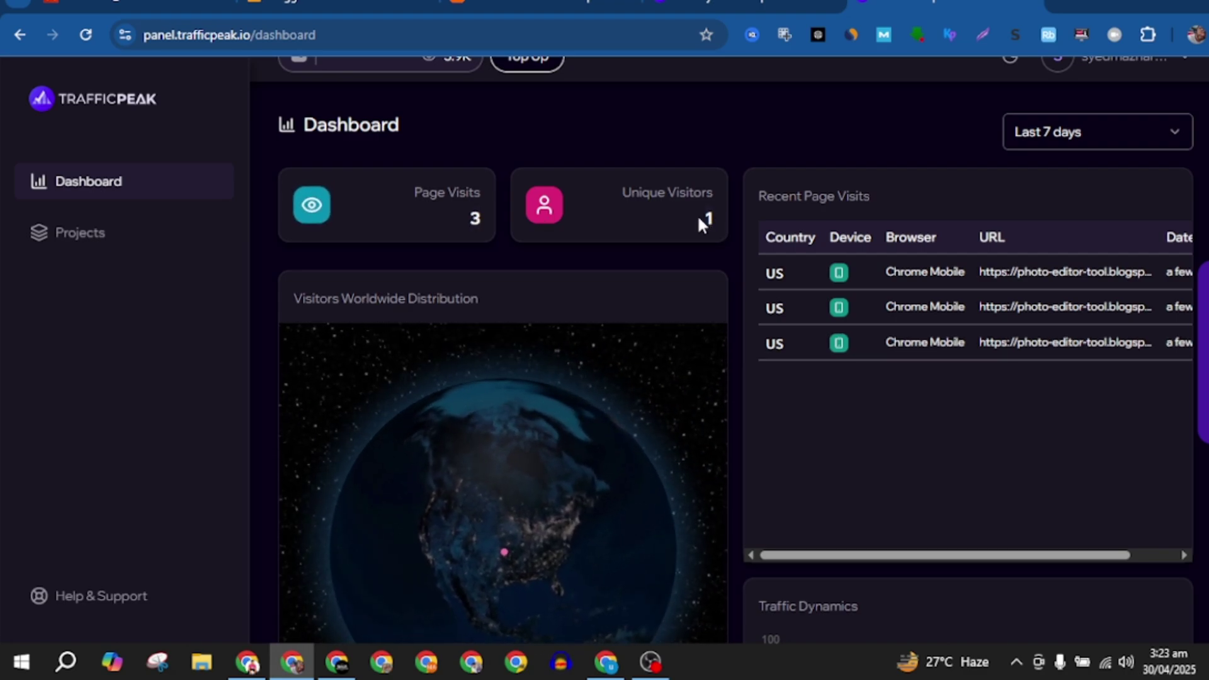
pyautogui.scroll(-3, 966, 246)
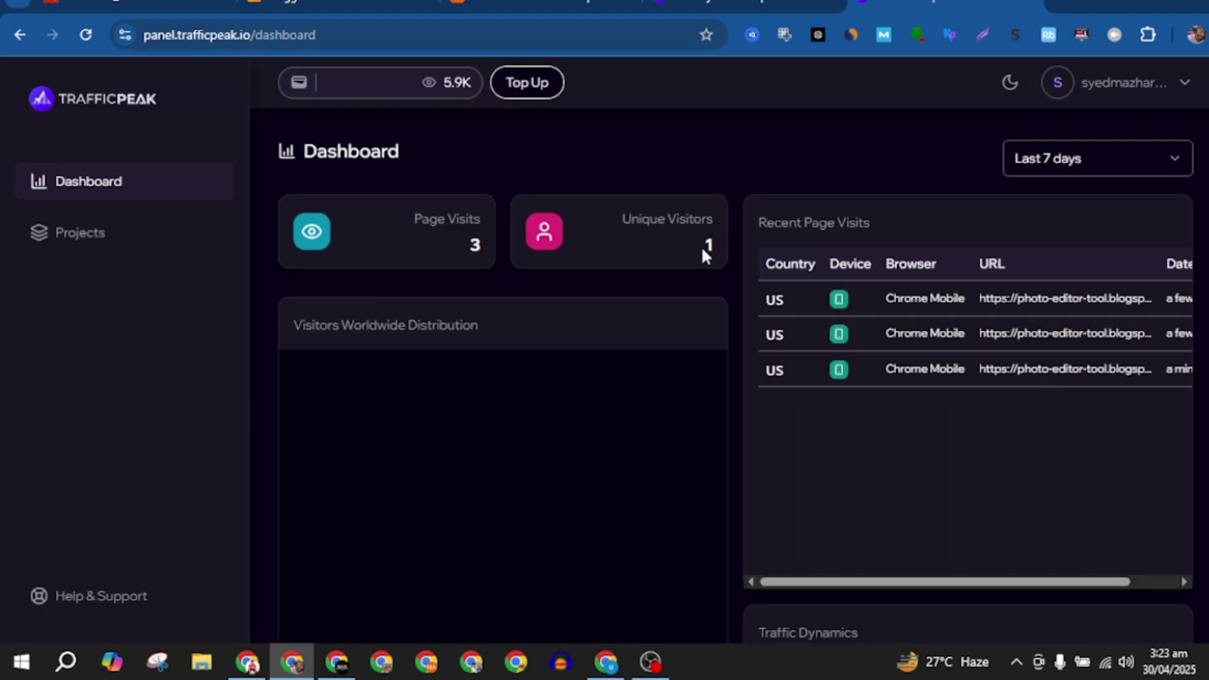
pyautogui.scroll(-3, 1014, 293)
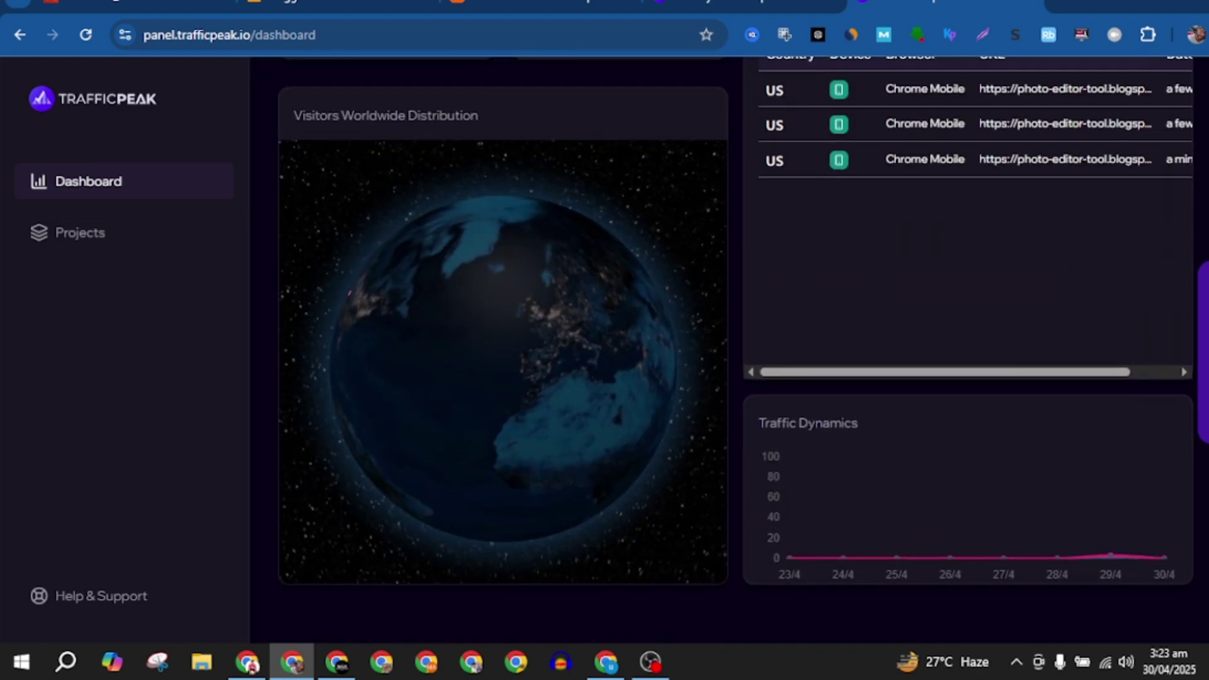
pyautogui.moveTo(1110, 560)
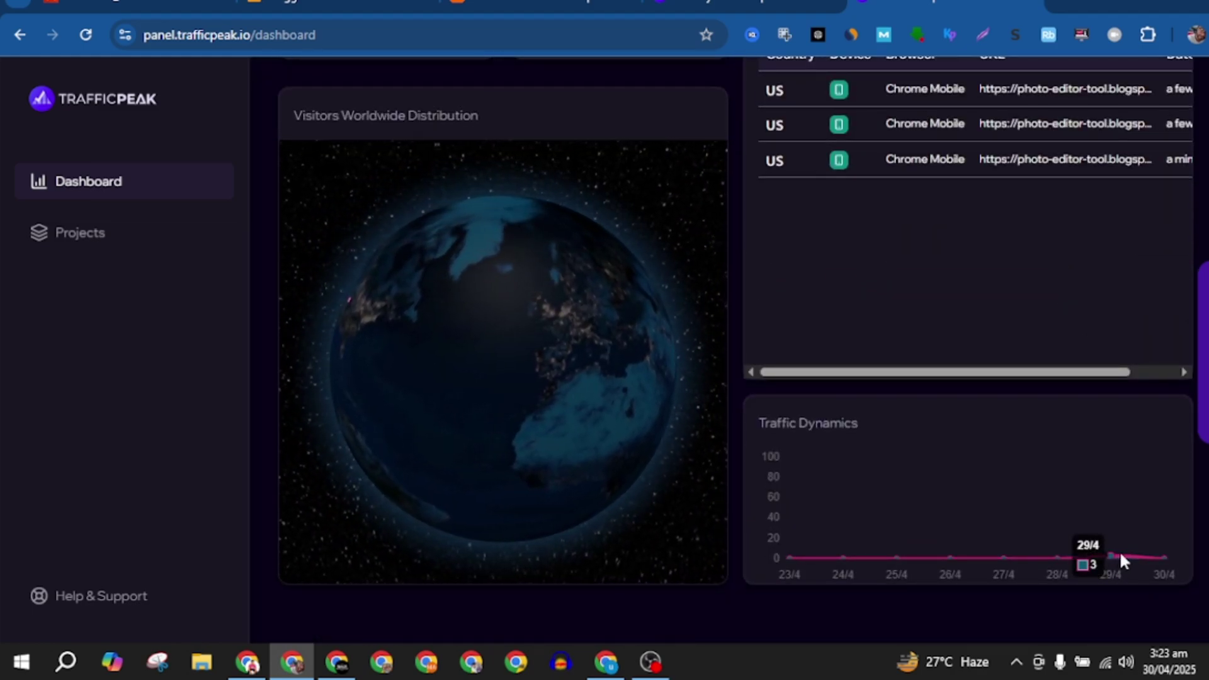
pyautogui.scroll(3, 946, 419)
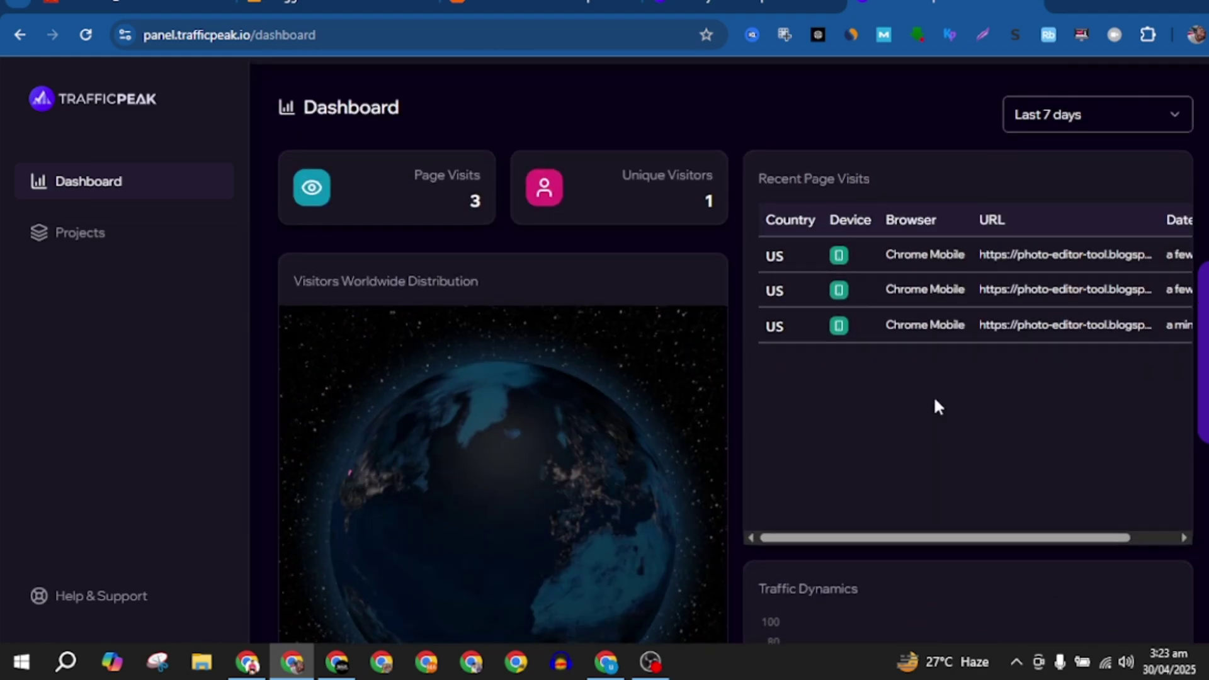